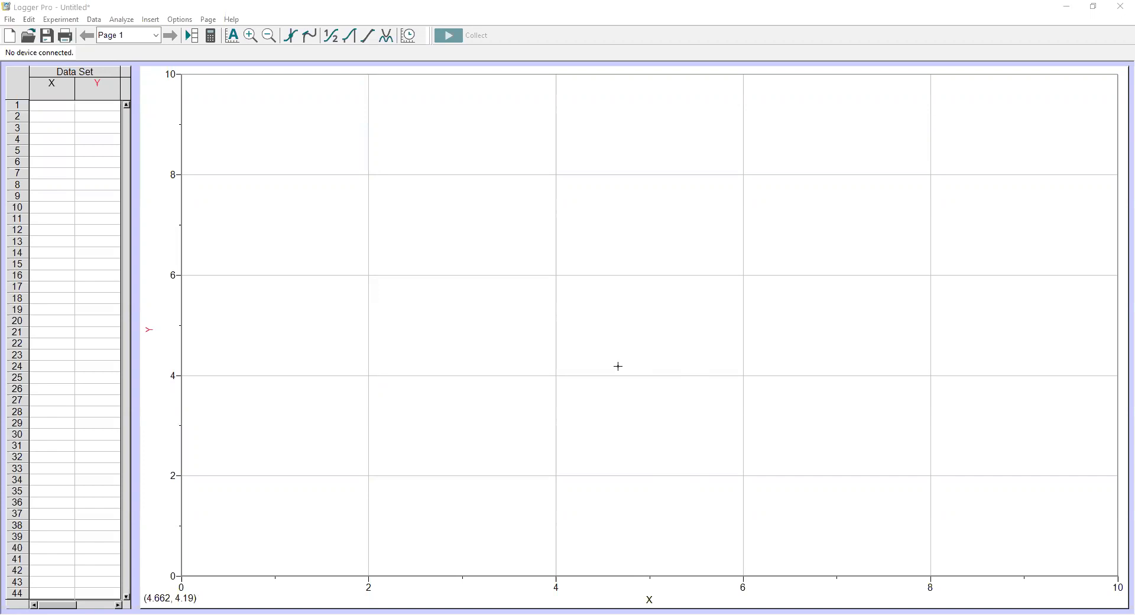
Insert the movie IMG_4038 from the Dropbox folder and move it higher on the page so its whole frame is visible.
left_click(150, 20)
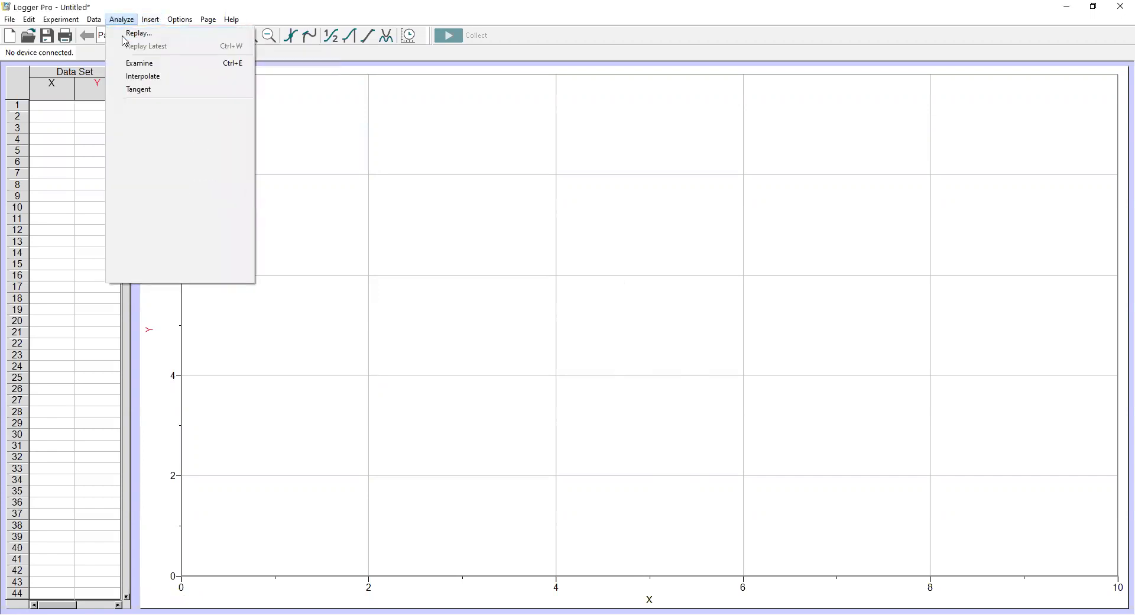
left_click(170, 132)
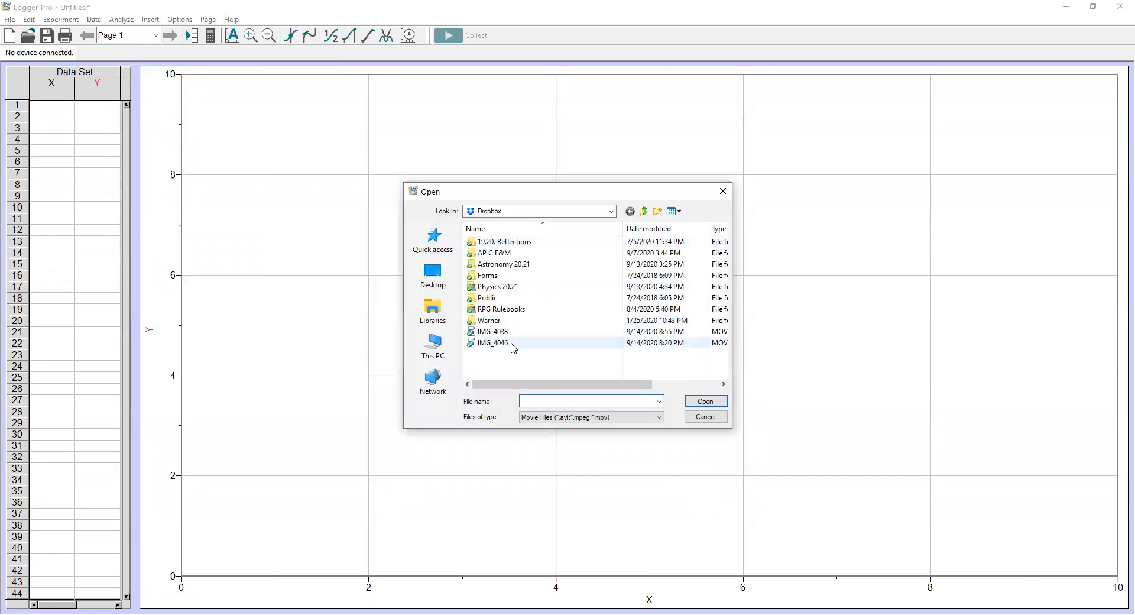
left_click(532, 332)
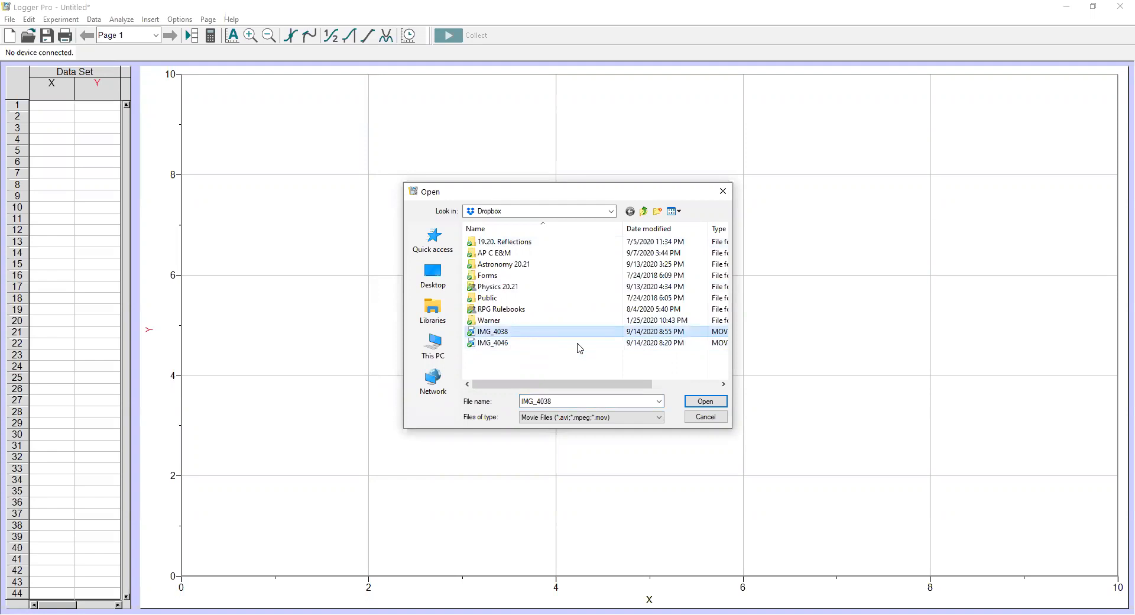
left_click(717, 401)
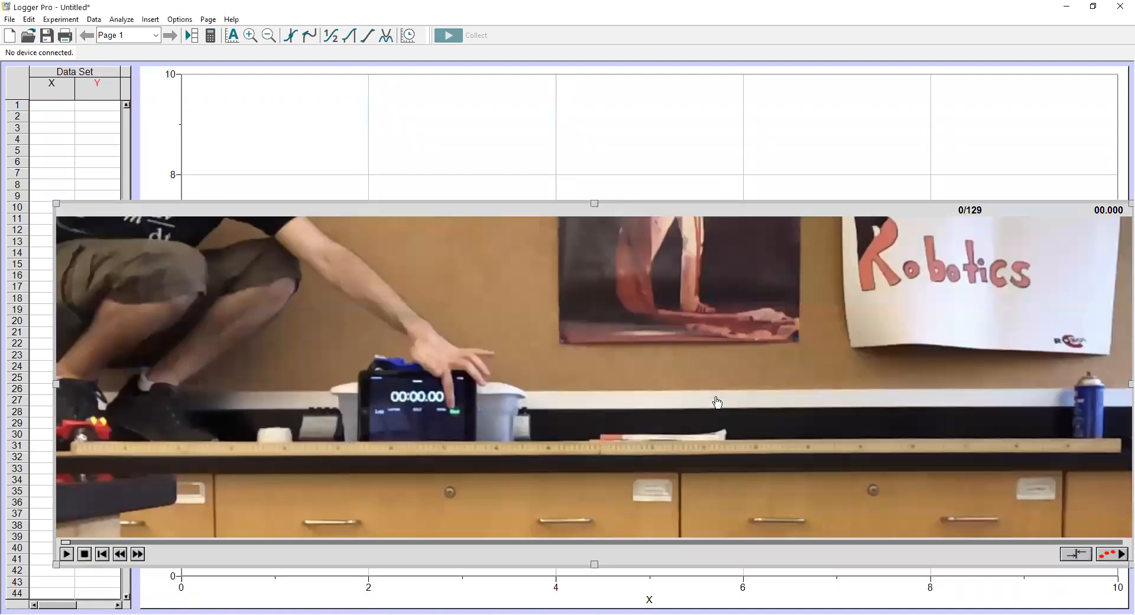
left_click_drag(639, 347, 613, 255)
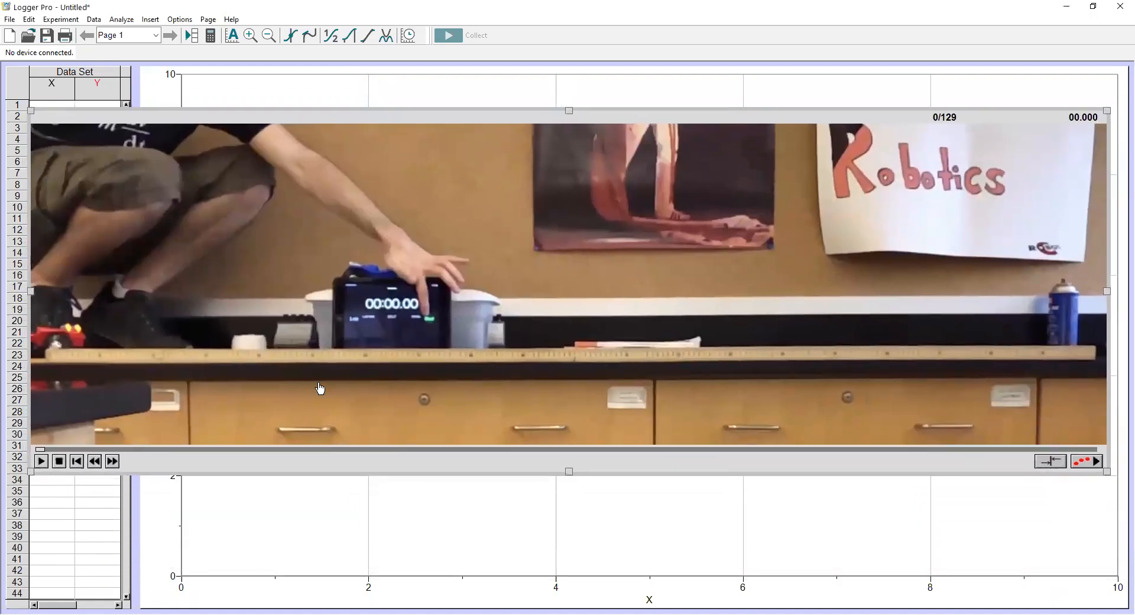
Play the movie through to the end and rewind it to the first frame.
left_click(41, 463)
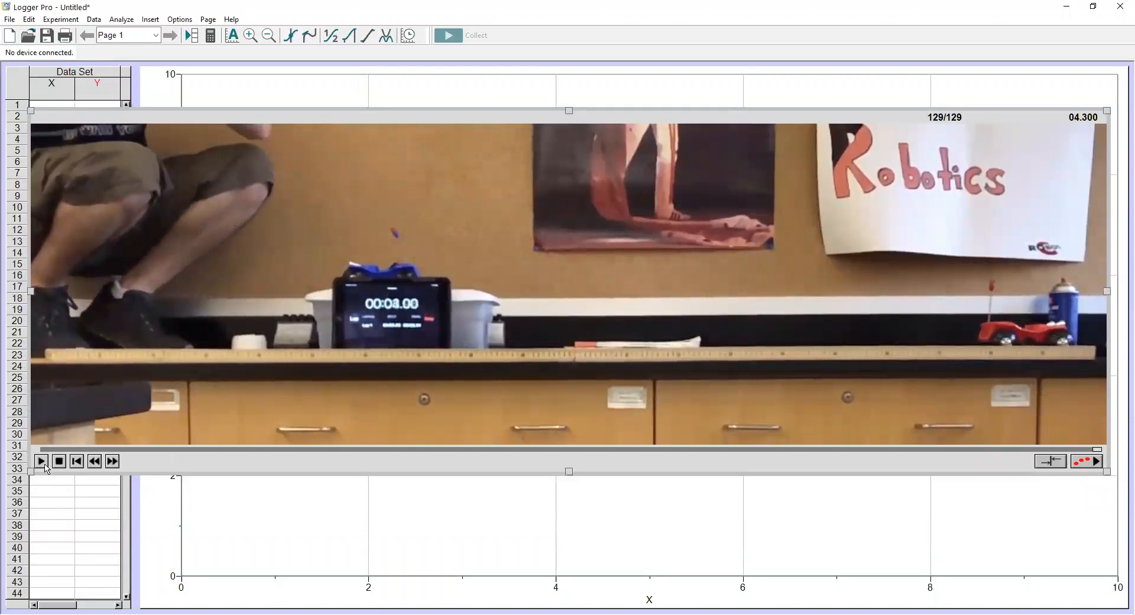
left_click_drag(1094, 450, 709, 464)
left_click_drag(244, 440, 31, 457)
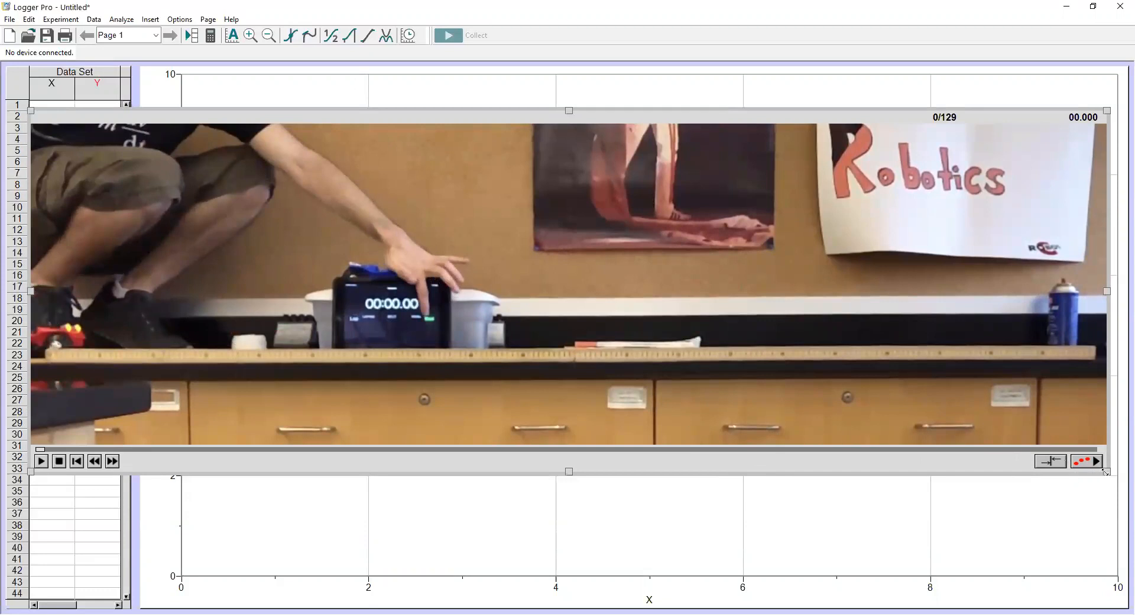
Shrink the movie slightly, reposition it over the graph, and show its video analysis tools.
mouse_move(1109, 471)
left_mouse_down()
mouse_move(1126, 488)
mouse_move(1058, 497)
mouse_move(1089, 468)
left_mouse_up()
left_click_drag(712, 126, 746, 118)
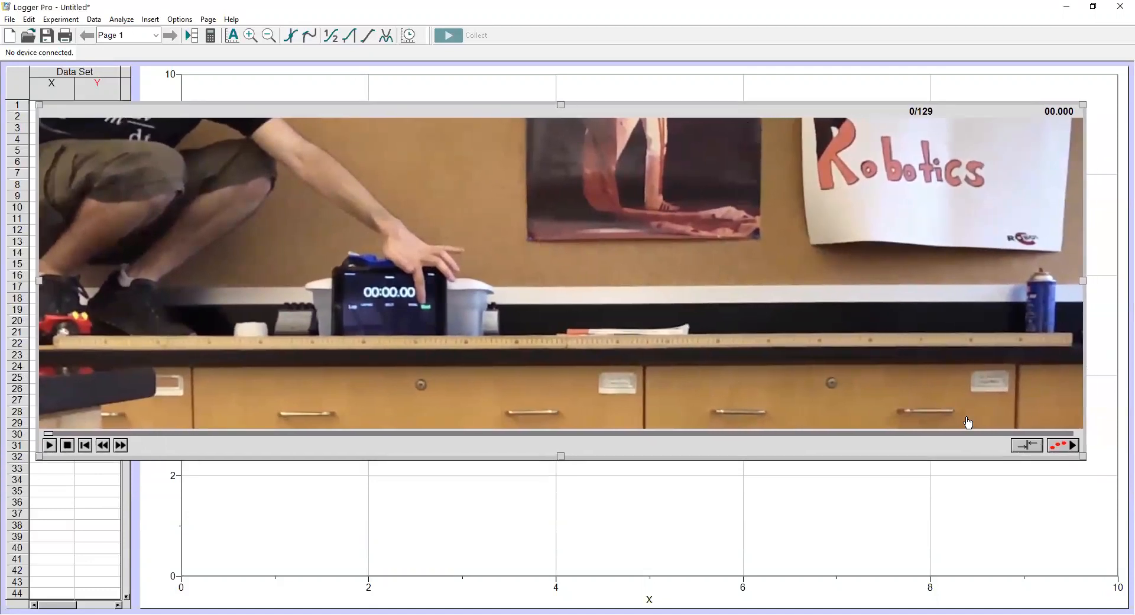
left_click(1066, 445)
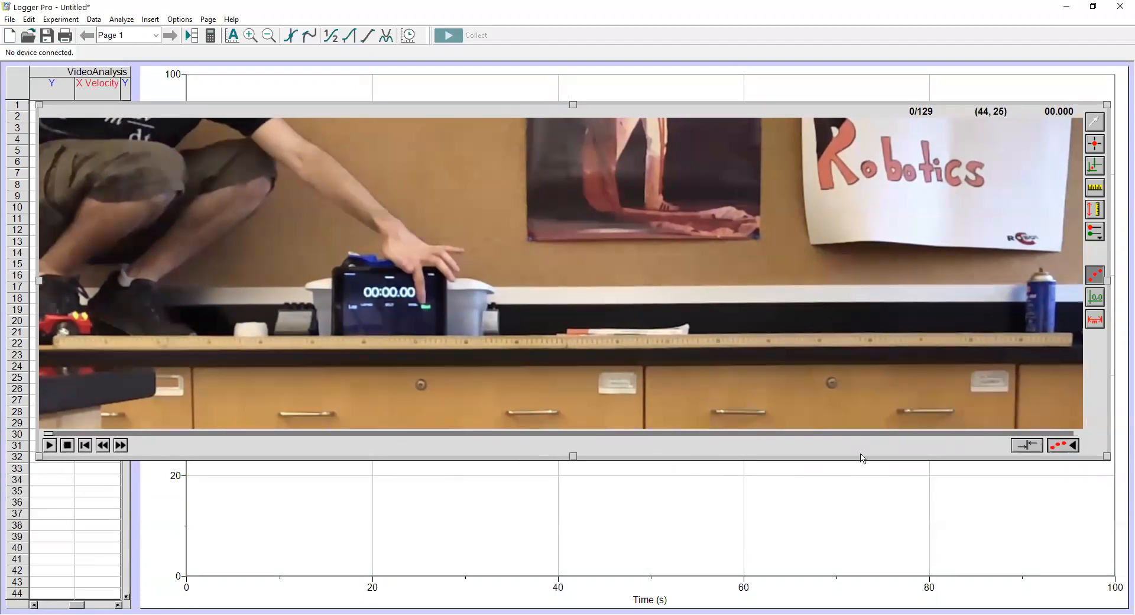
Go back and forth through the opening frames to find where the stopwatch is started, and stop at frame 7.
left_click(118, 446)
left_click(119, 445)
left_click(120, 445)
left_click(121, 445)
left_click(121, 447)
left_click(122, 447)
left_click(122, 447)
left_click(121, 447)
left_click(107, 446)
left_click(107, 448)
left_click(107, 448)
left_click(107, 448)
left_click(106, 448)
left_click(106, 449)
left_click(106, 451)
left_click(106, 450)
left_click(122, 448)
left_click(122, 448)
left_click(122, 448)
left_click(122, 447)
left_click(121, 445)
left_click(120, 445)
left_click(120, 445)
left_click(121, 445)
left_click(104, 446)
left_click(104, 446)
left_click(104, 446)
left_click(104, 447)
left_click(104, 446)
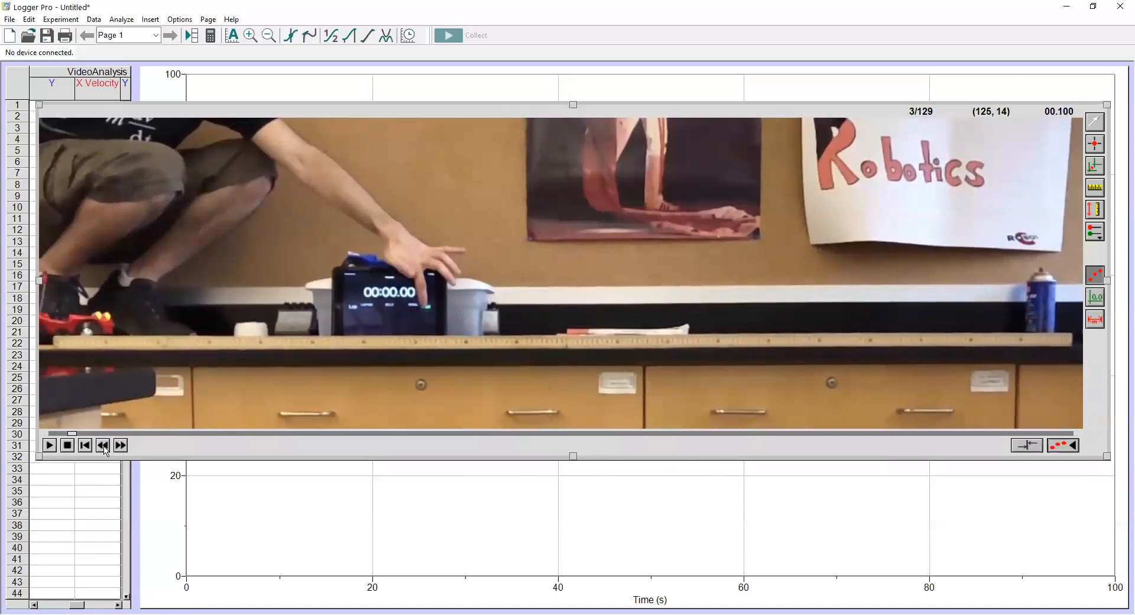
left_click(118, 448)
left_click(118, 448)
left_click(118, 448)
left_click(118, 448)
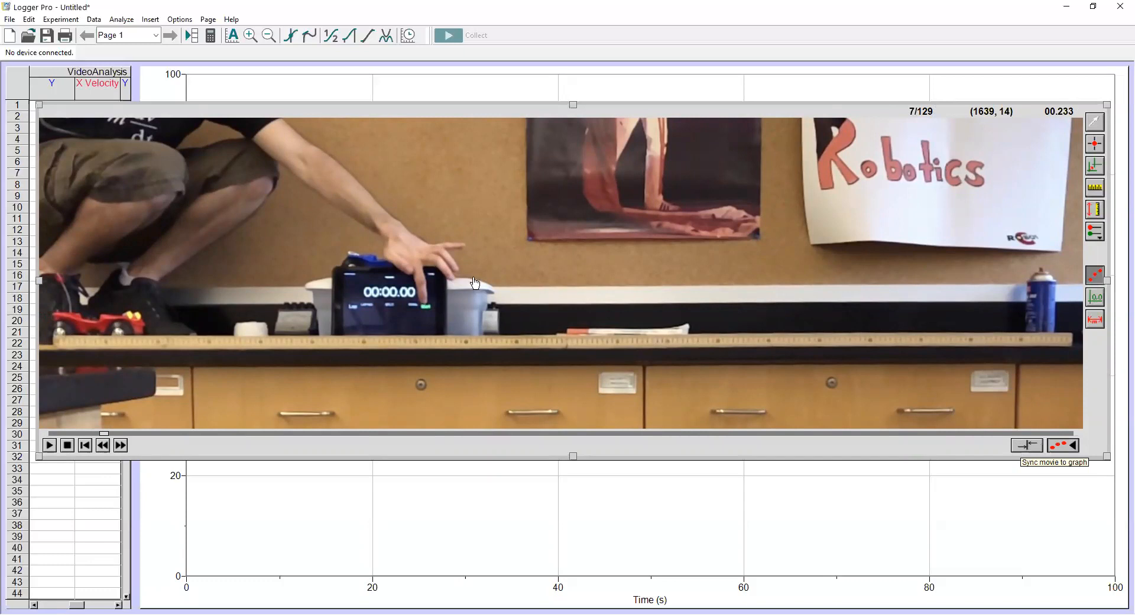
Synchronize the movie with the graph so that graph time 0 corresponds to movie time 0.233 s.
left_click(1021, 447)
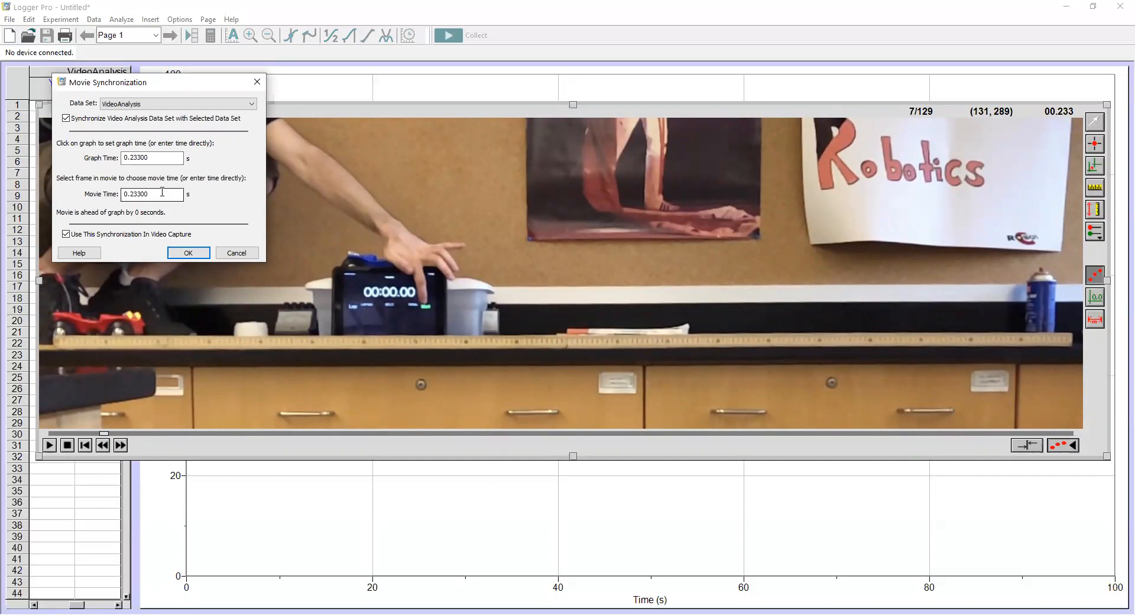
double_click(123, 158)
type("0")
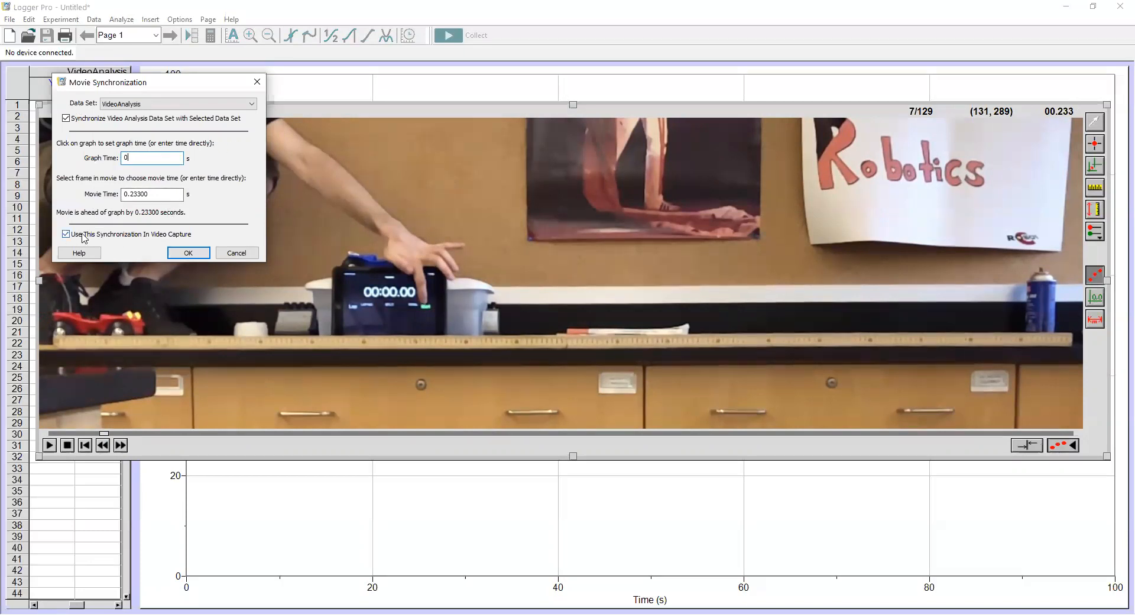
left_click(188, 252)
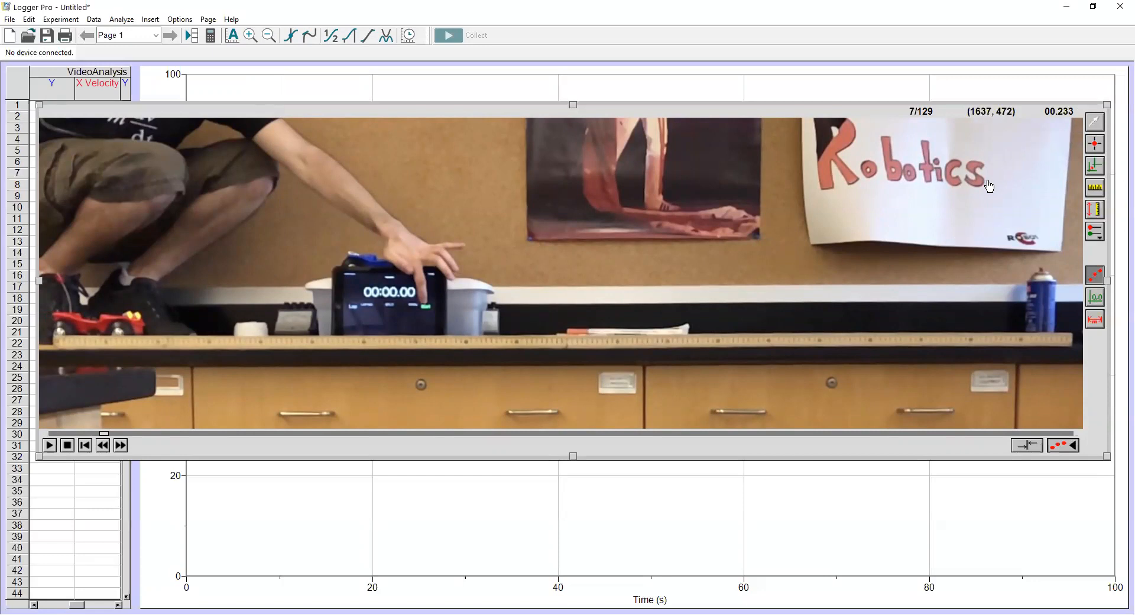
Place the coordinate origin at the left end of the measuring stick, with the horizontal axis along its top edge.
left_click(1097, 167)
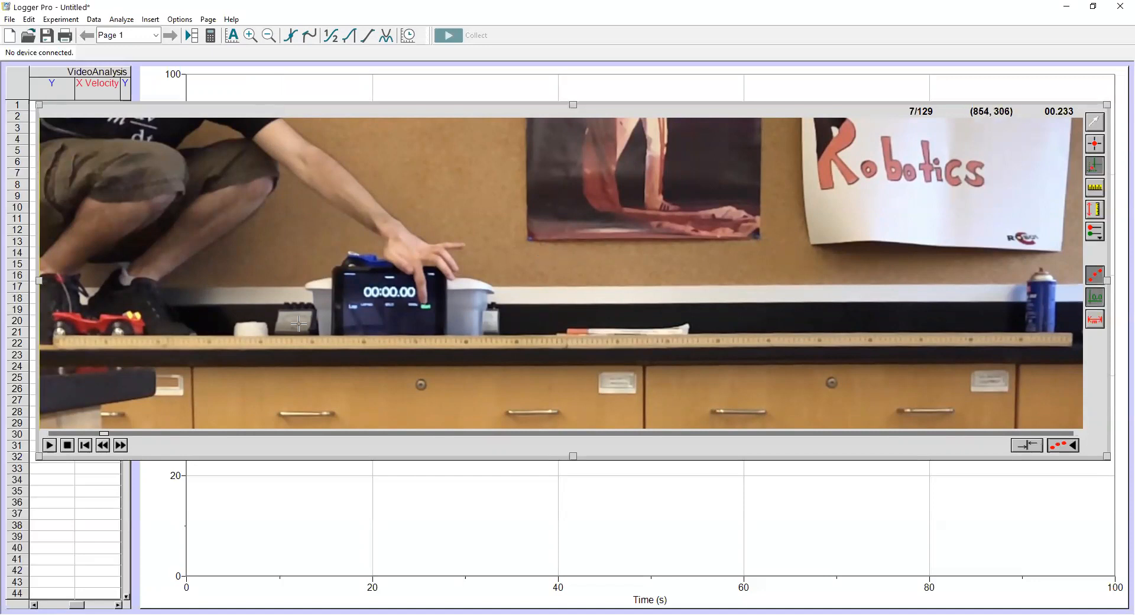
left_click(52, 334)
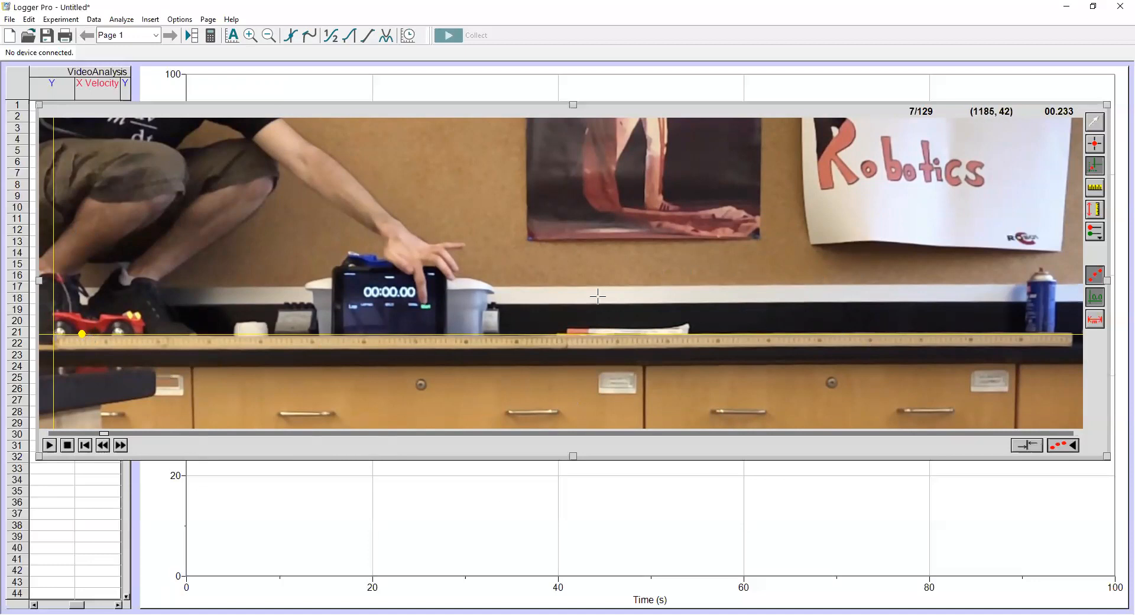
left_click(1095, 190)
left_click_drag(81, 332, 156, 335)
Set the movie scale by tracing the full length of the measuring stick and assigning it a distance of 2 m.
left_click(1095, 188)
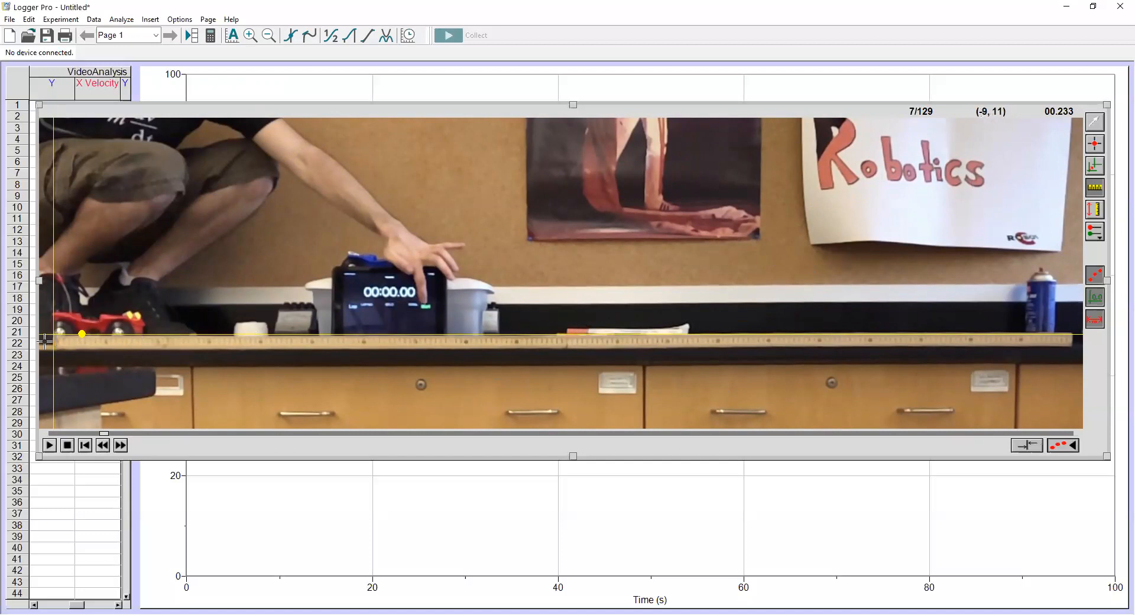
left_click_drag(52, 334, 1069, 332)
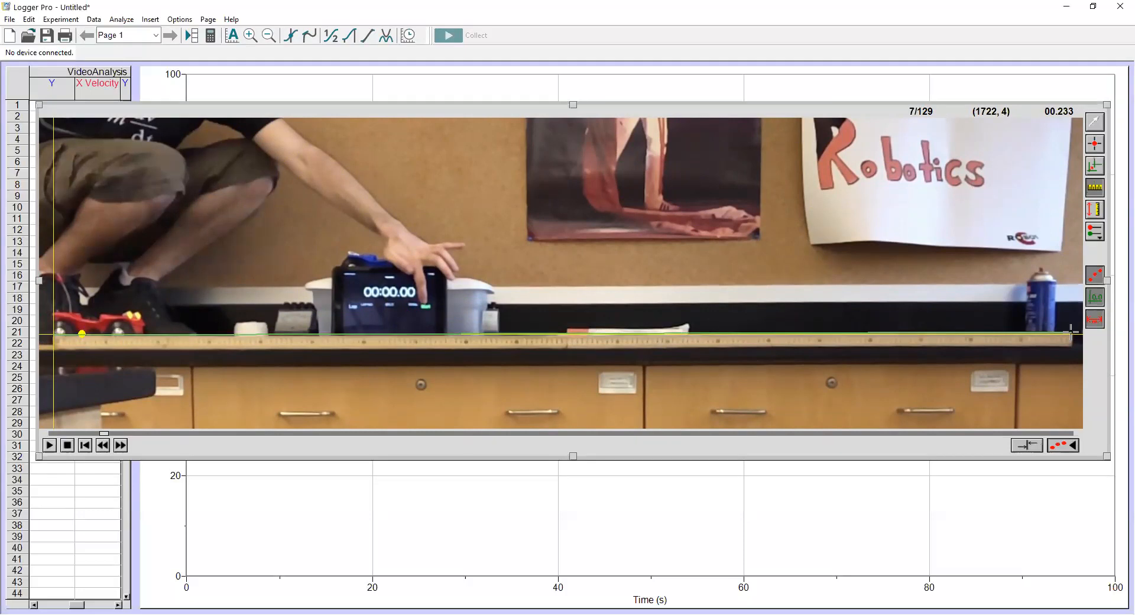
left_click_drag(1071, 331, 1071, 332)
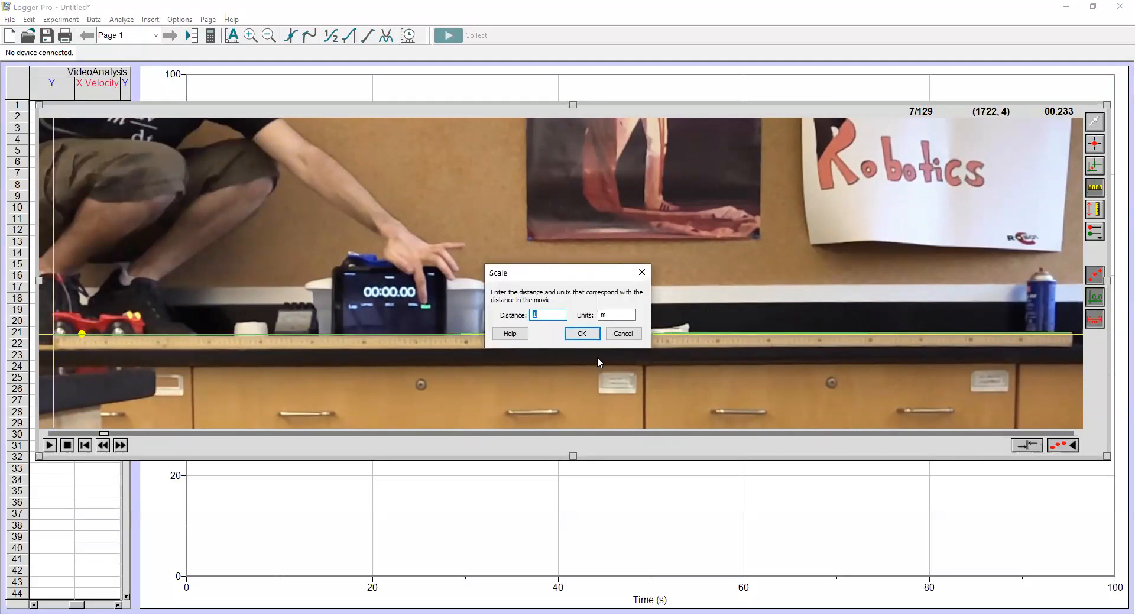
type("2")
left_click(579, 334)
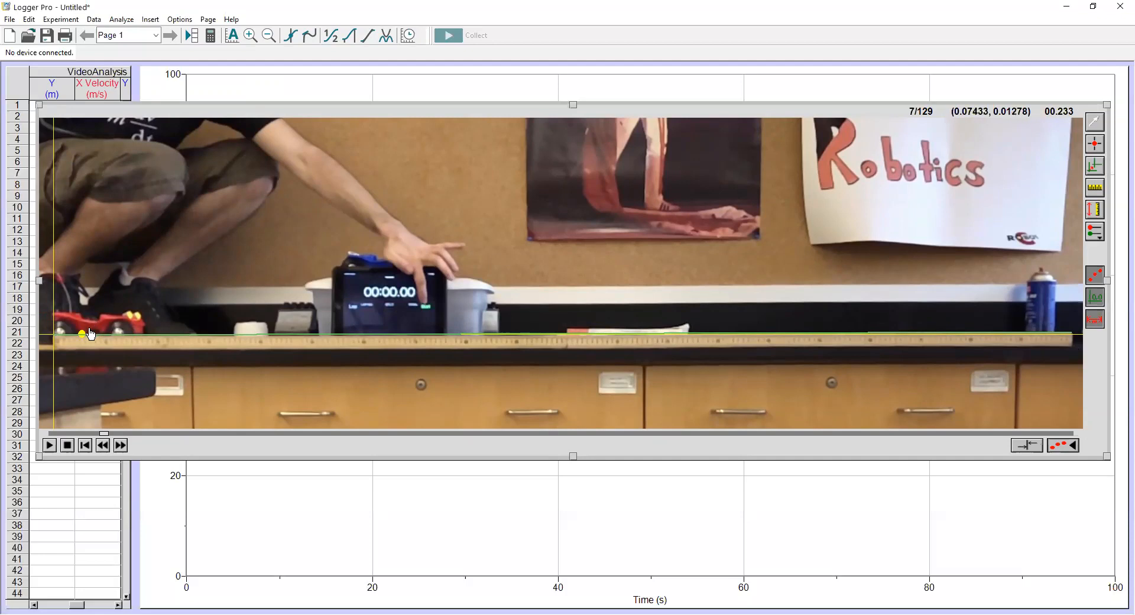
Mark the front of the red car with a tracking point in each frame from frame 7 up to frame 82.
left_click(1096, 145)
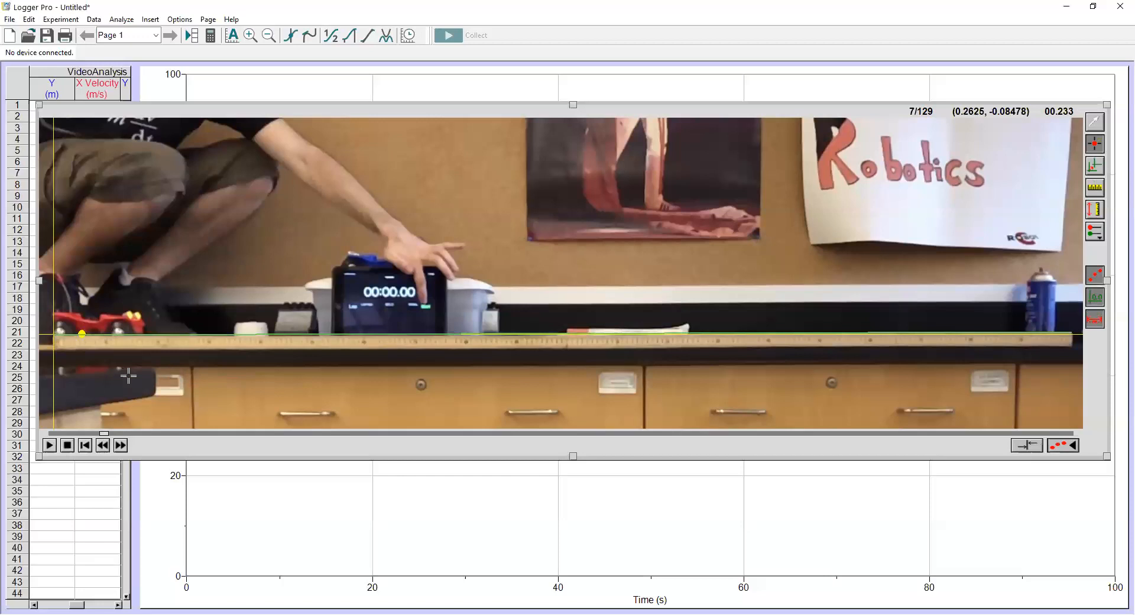
left_click(143, 333)
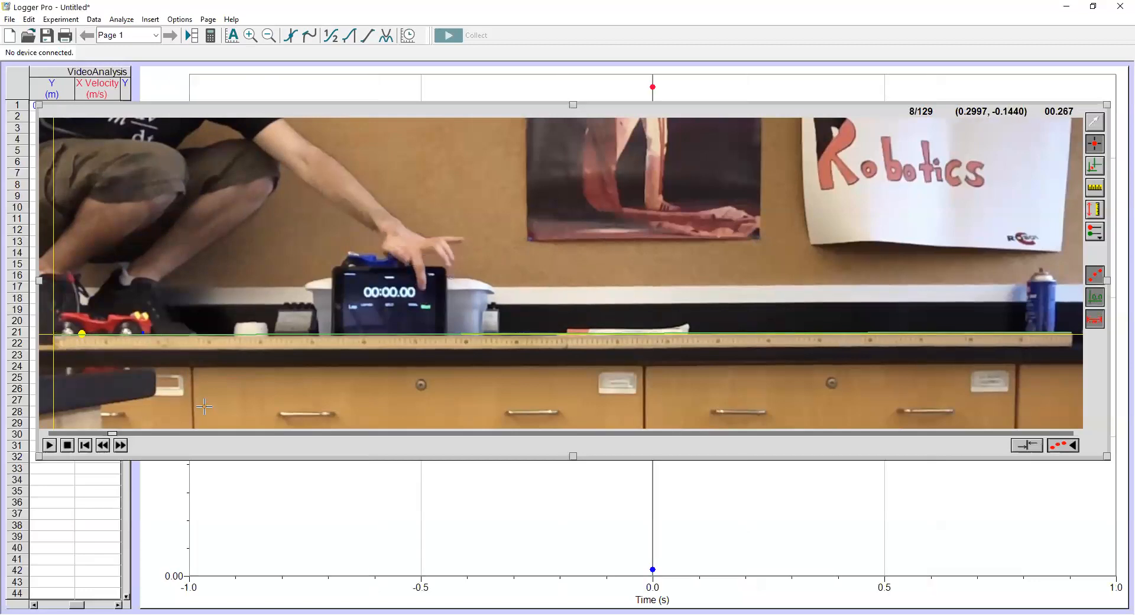
left_click(149, 334)
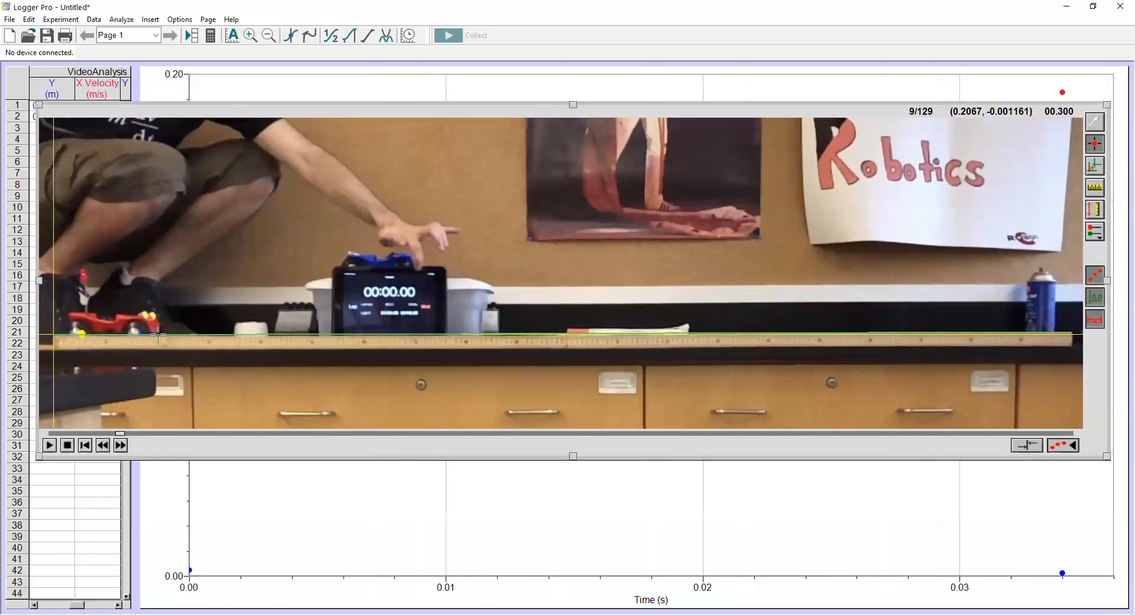
left_click(164, 333)
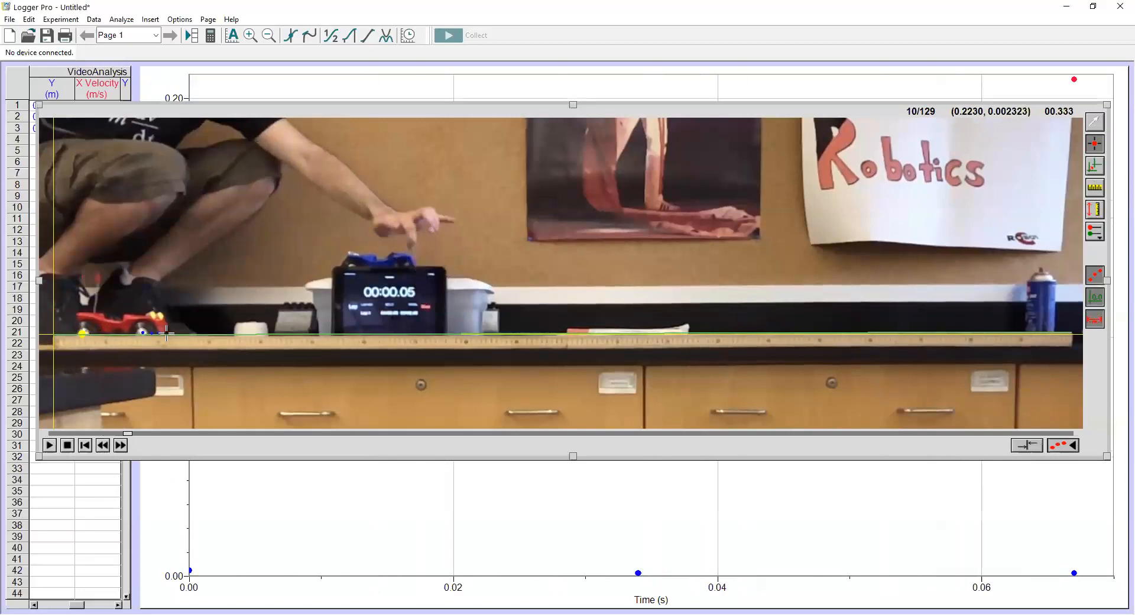
left_click(169, 333)
left_click(173, 334)
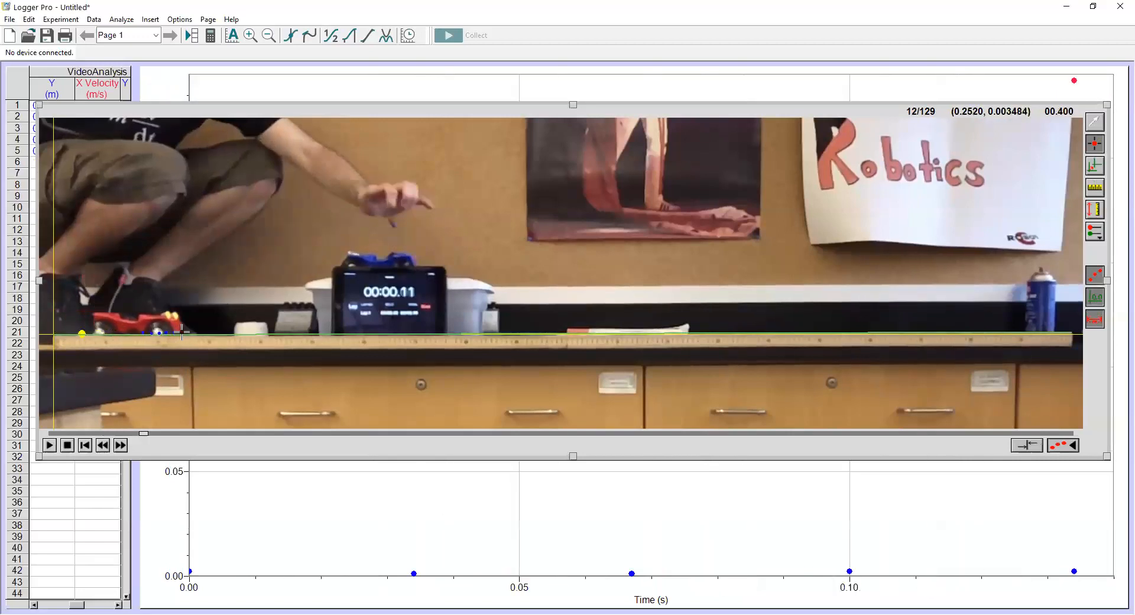
left_click(182, 333)
left_click(191, 333)
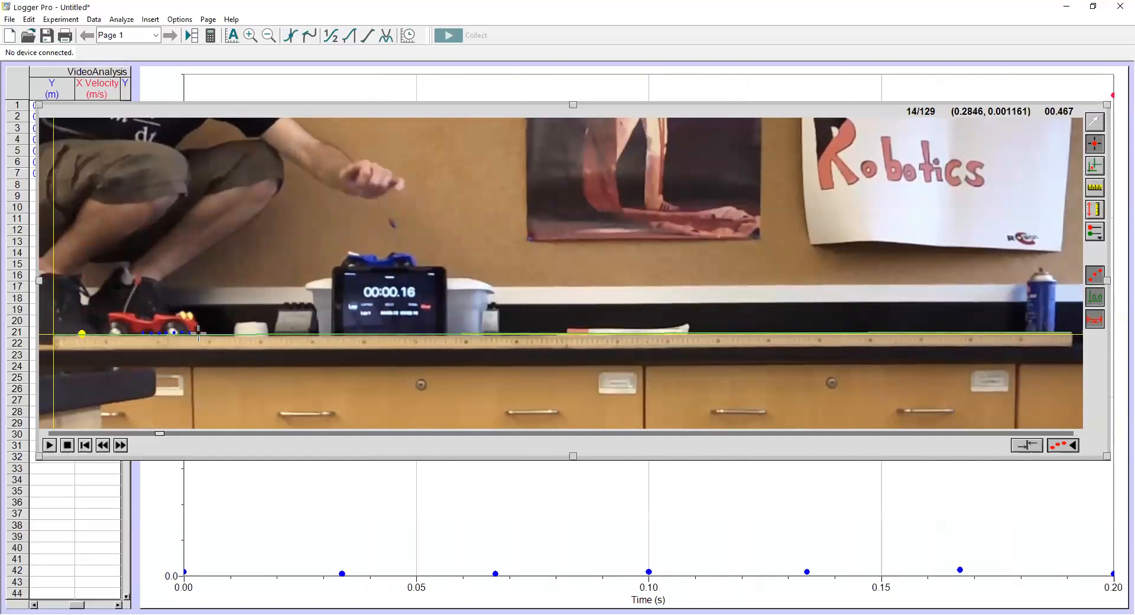
left_click(198, 333)
left_click(205, 333)
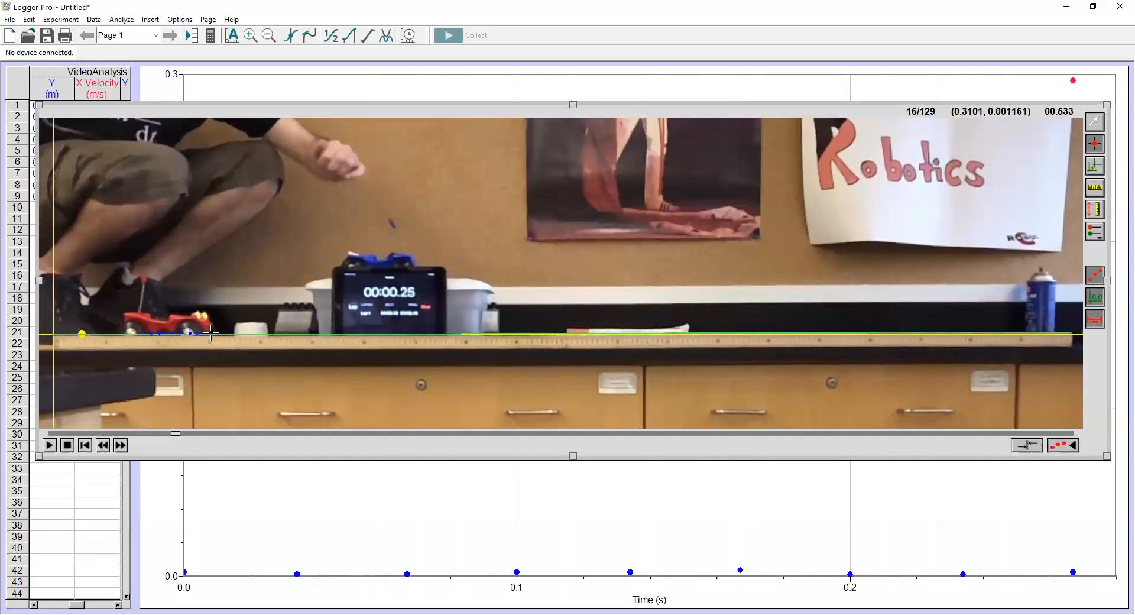
left_click(211, 333)
left_click(218, 334)
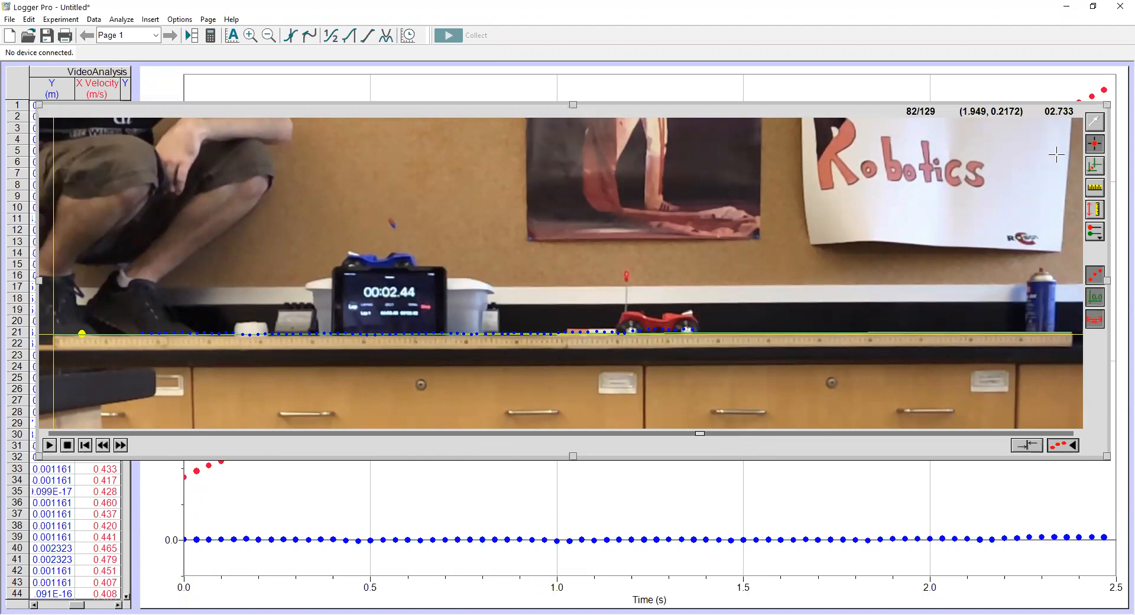
left_click(1095, 121)
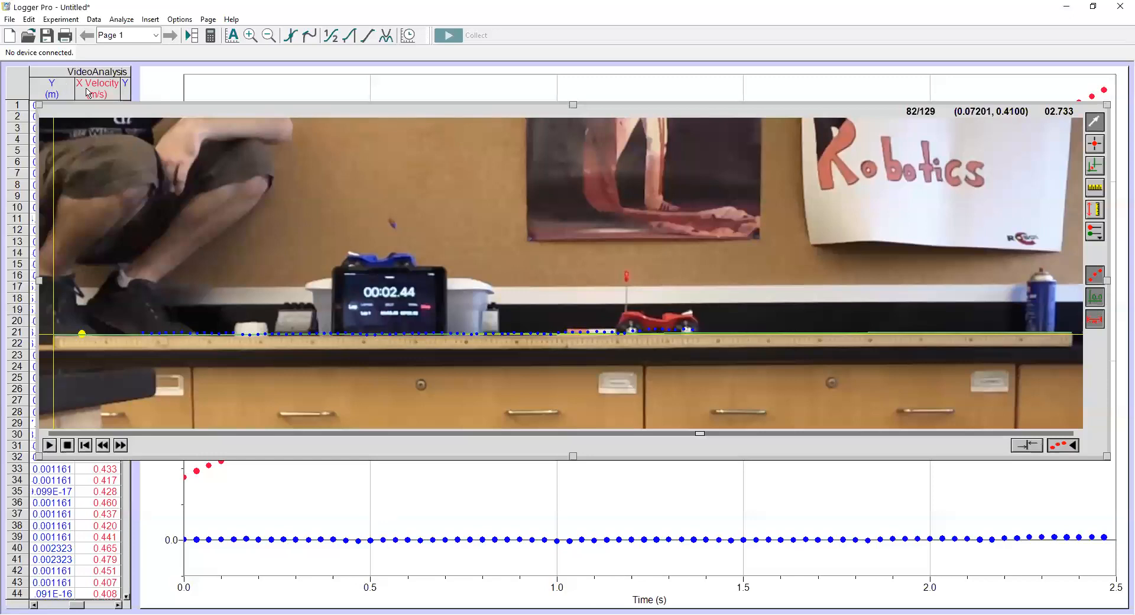
Bring the graph and data table in front of the movie and remove Y from the graph's vertical axis, keeping X.
left_click(159, 85)
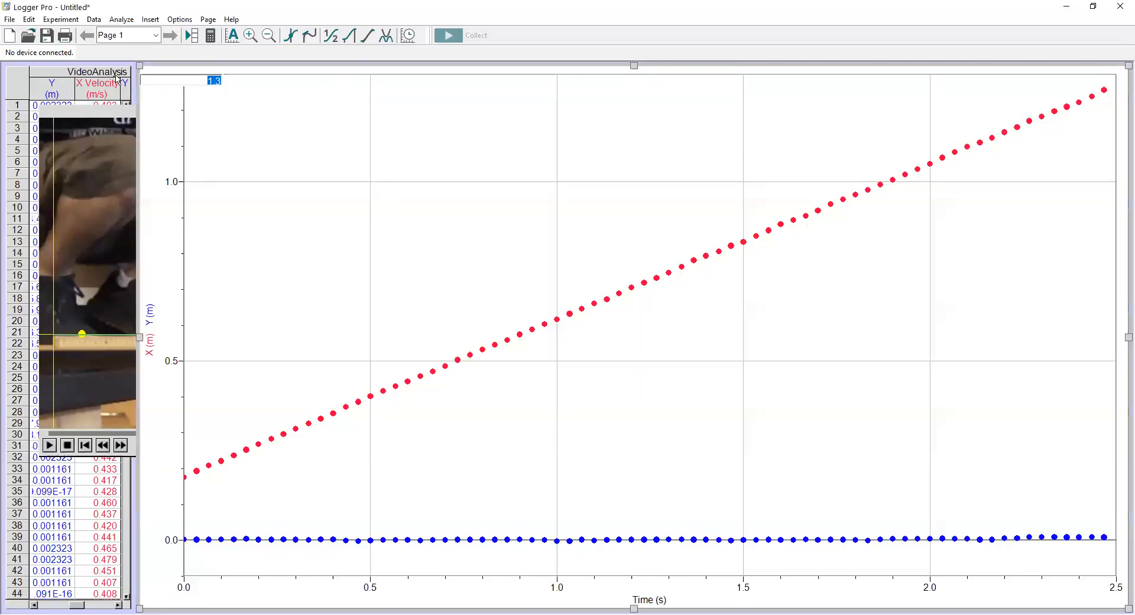
left_click(50, 71)
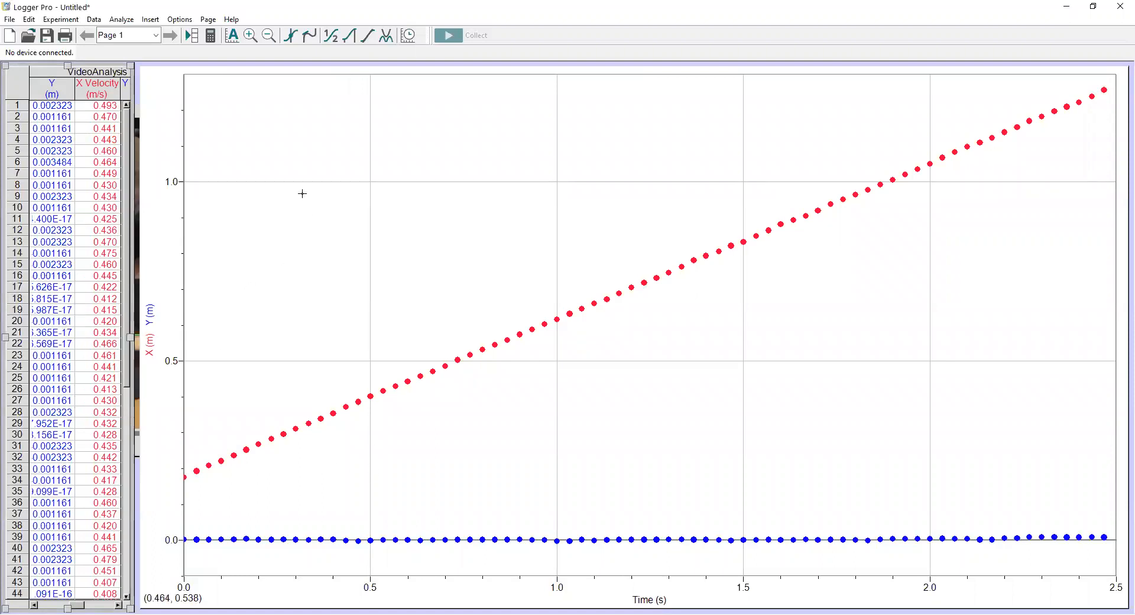
left_click(158, 74)
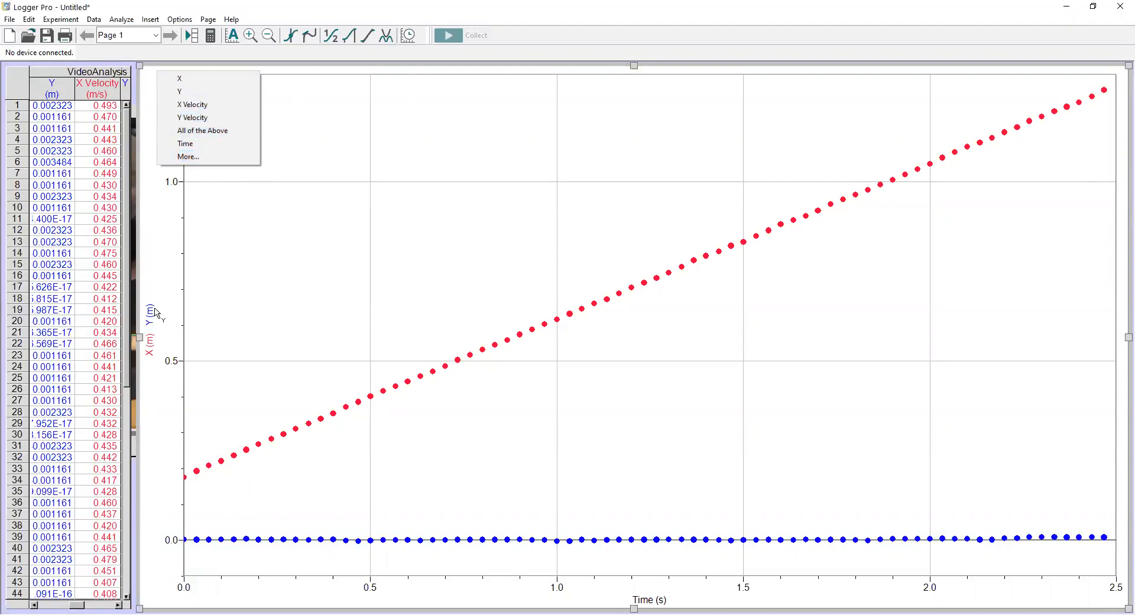
left_click(214, 92)
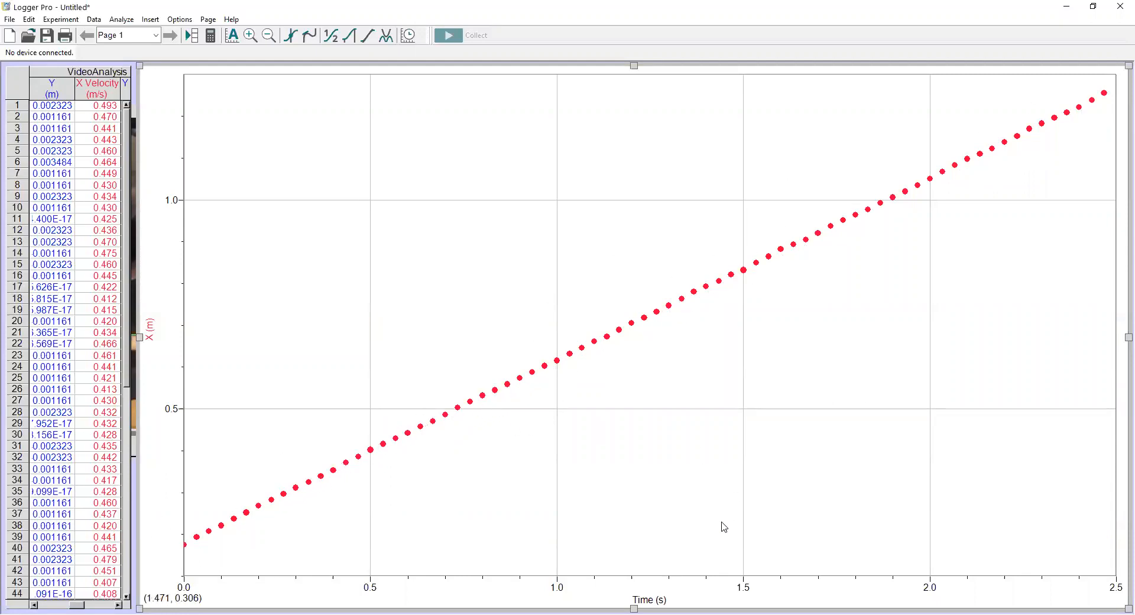
Apply a linear fit to the X position versus time data and reduce the size of the graph.
left_click(367, 35)
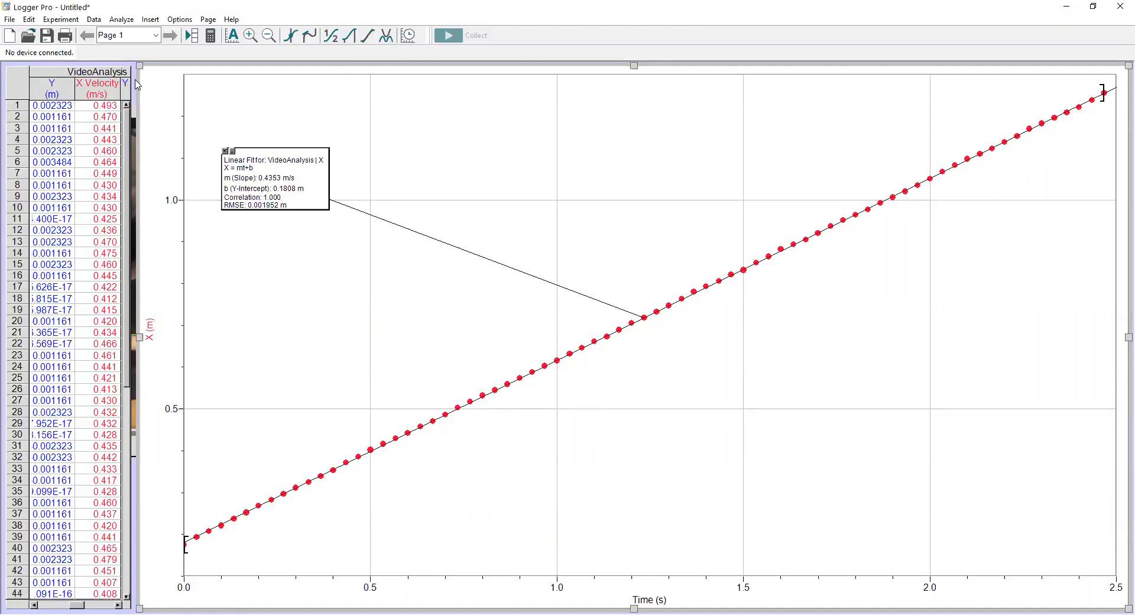
left_click_drag(141, 70, 186, 59)
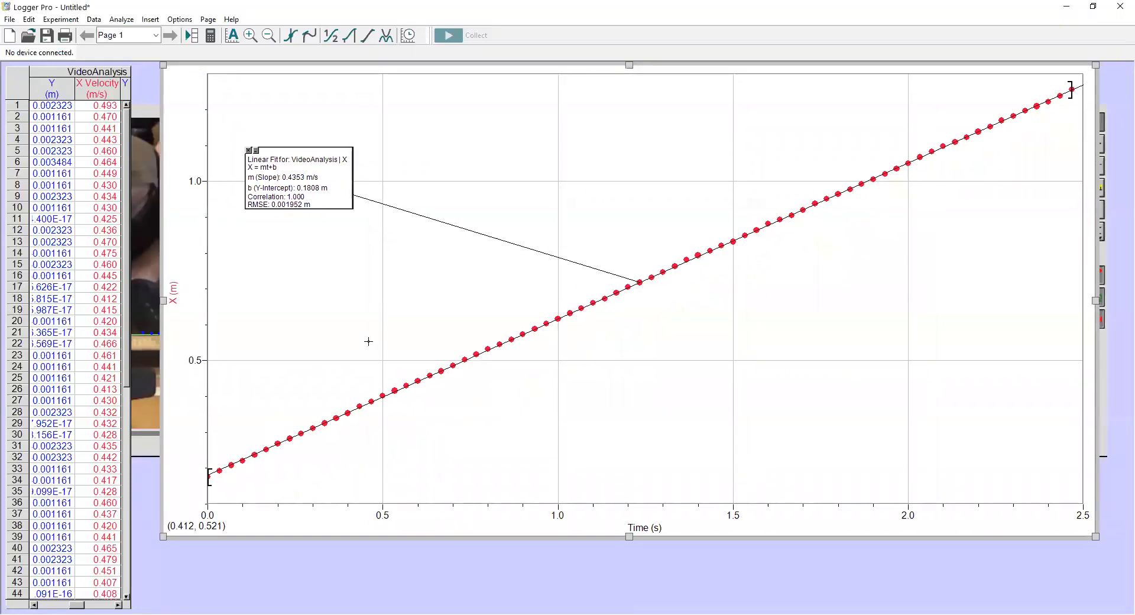
Shorten the position-time graph to free space below it and insert a new graph on the page.
left_click_drag(1100, 428, 1115, 351)
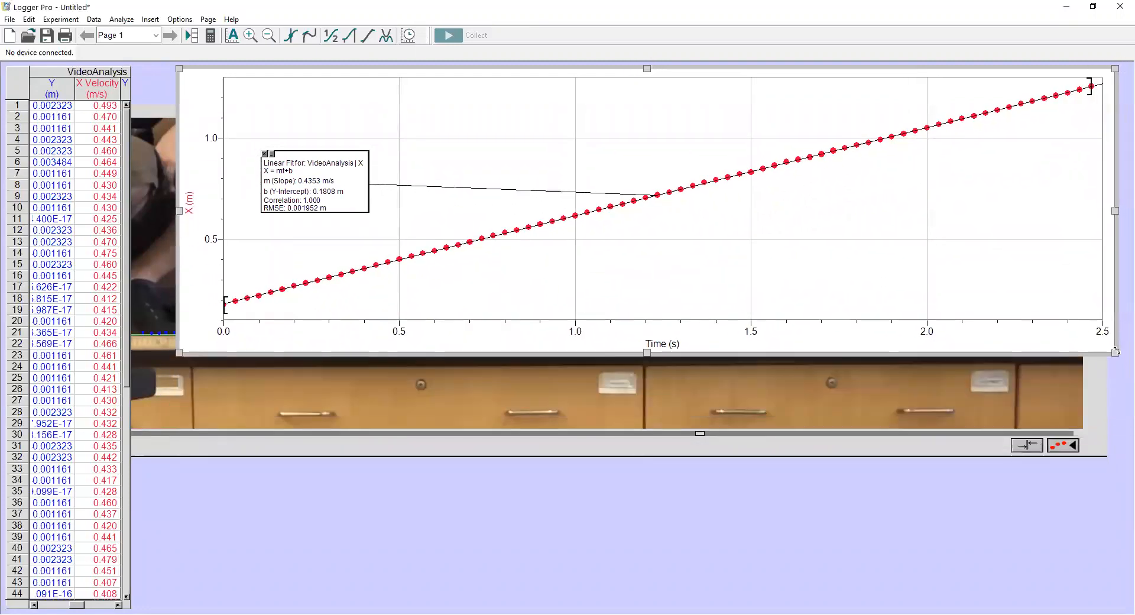
left_click(150, 19)
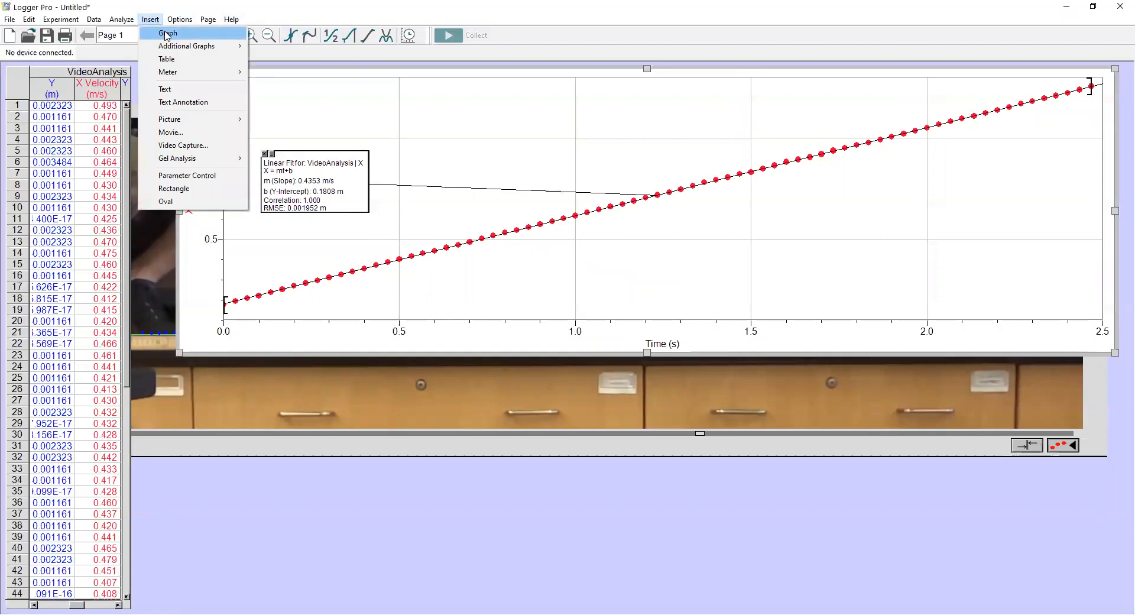
left_click(167, 34)
Plot only X Velocity on the new graph's vertical axis and enlarge the graph to about the width of the position graph.
left_click(208, 373)
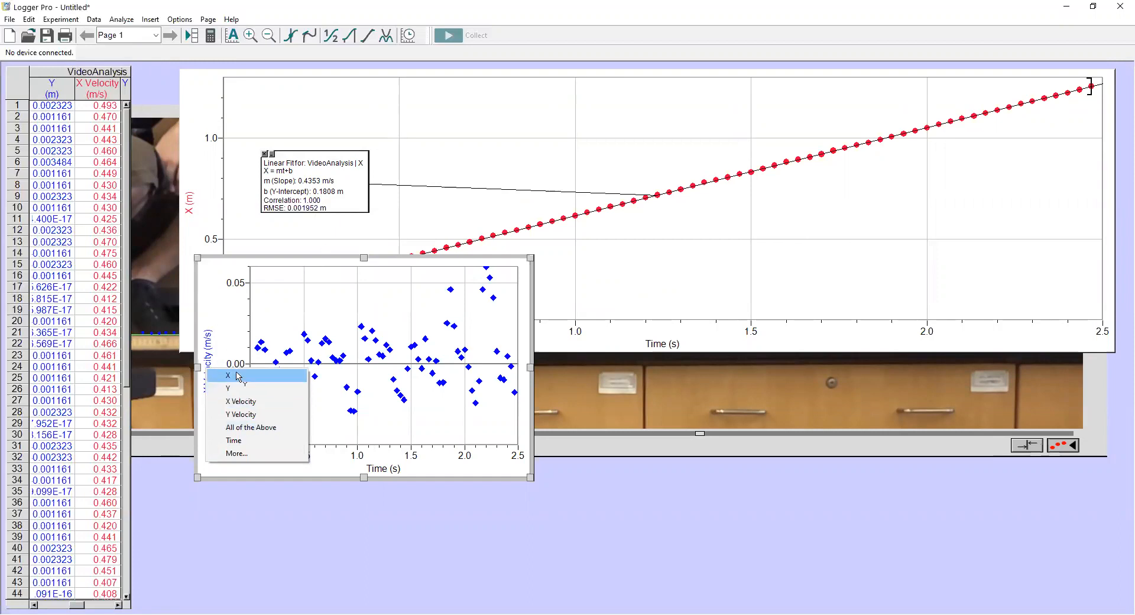
left_click(237, 376)
left_click(207, 356)
left_click(239, 387)
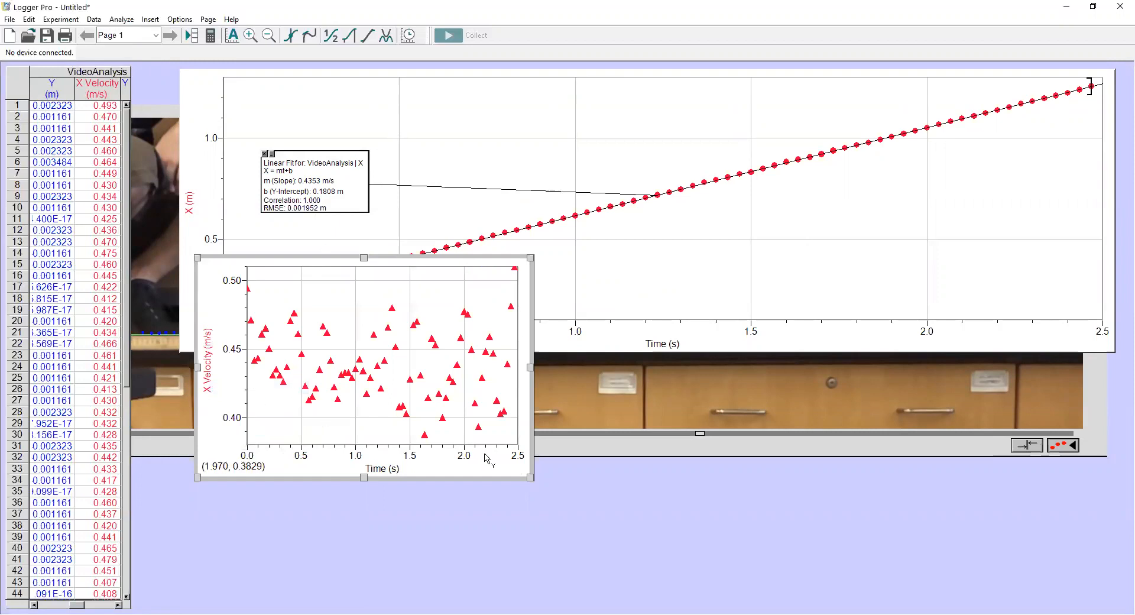
left_click_drag(530, 478, 1095, 554)
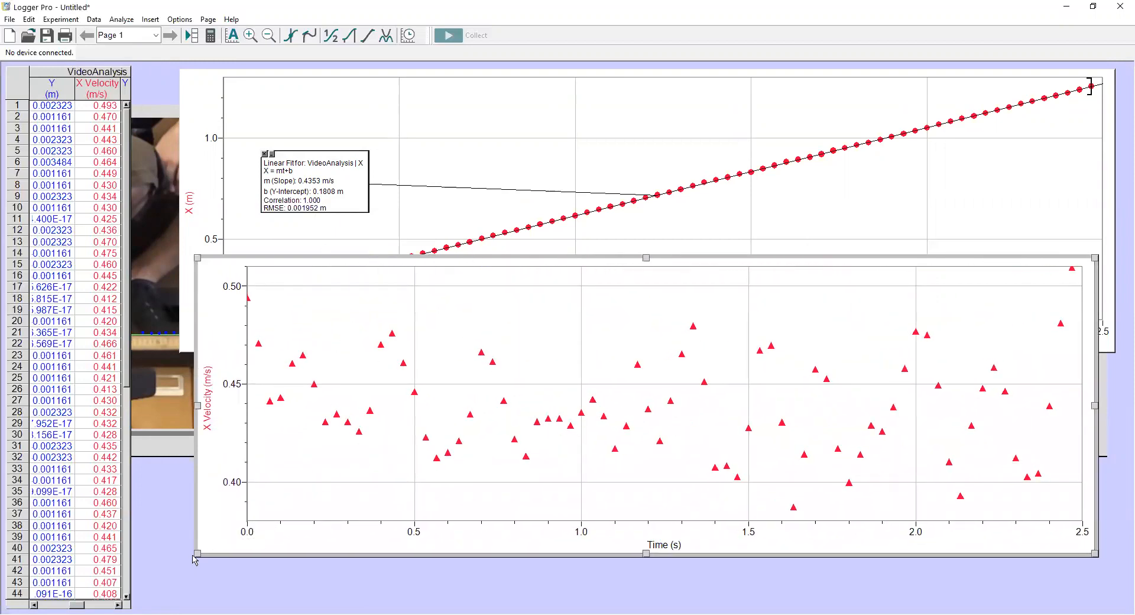
left_click_drag(194, 554, 139, 570)
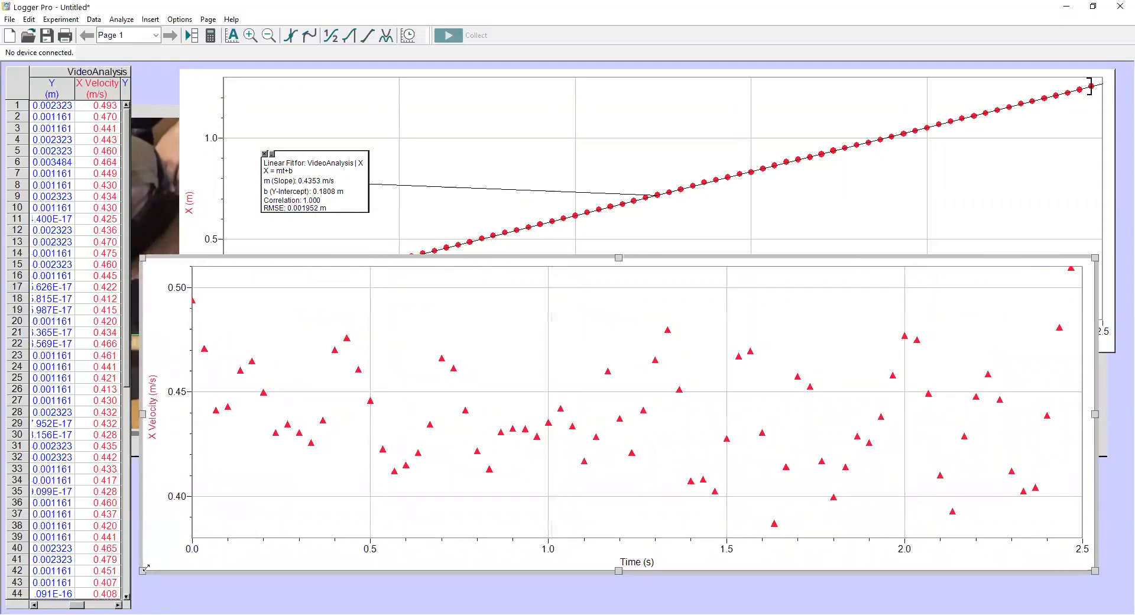
right_click(220, 470)
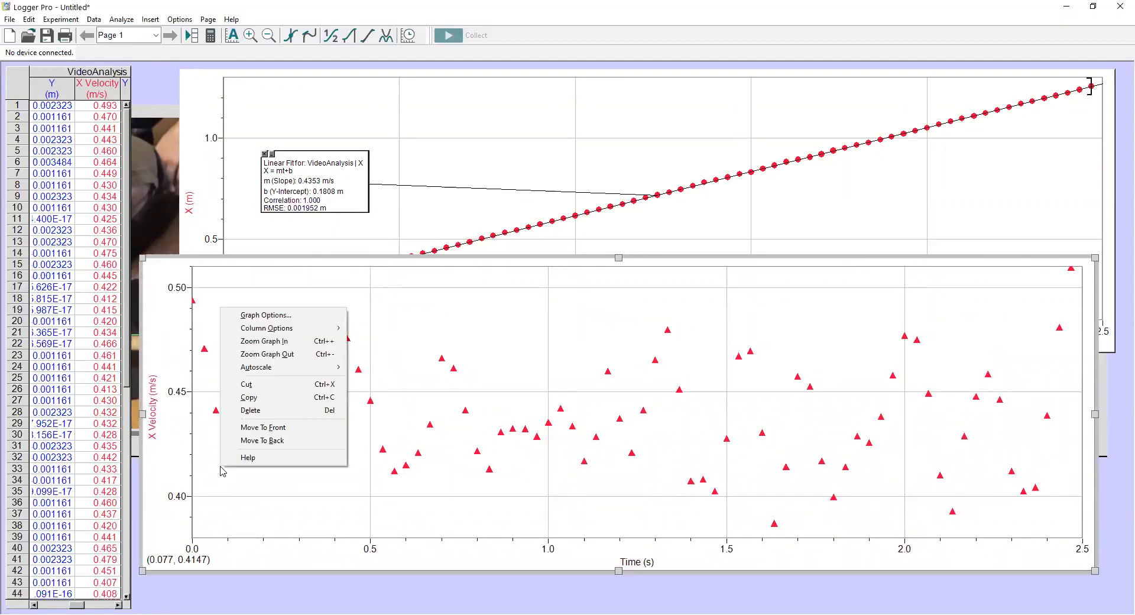
left_click(285, 317)
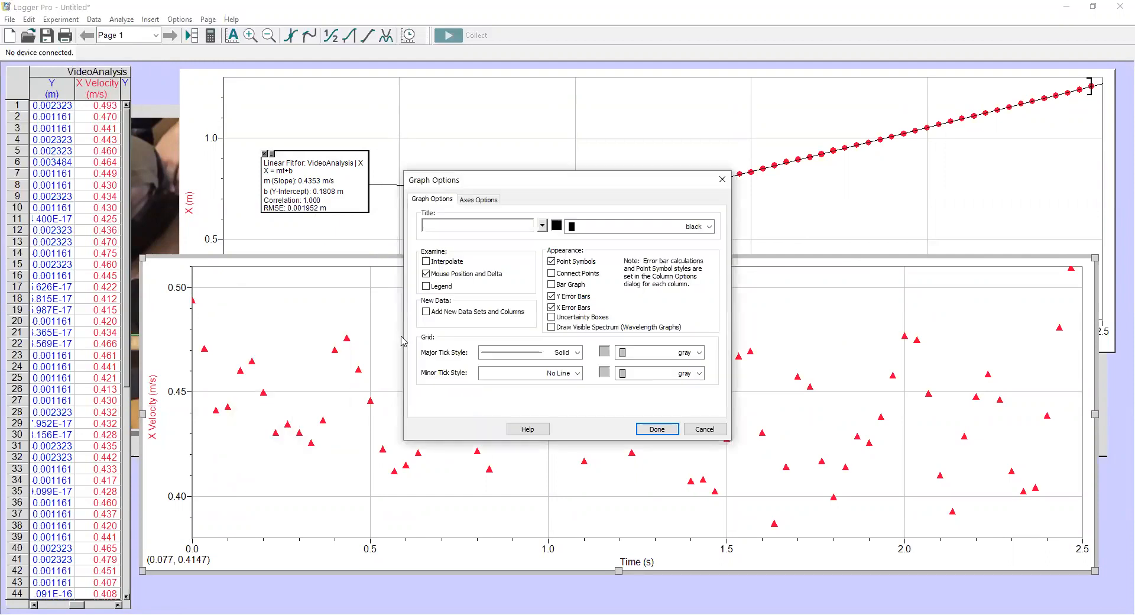
left_click(479, 200)
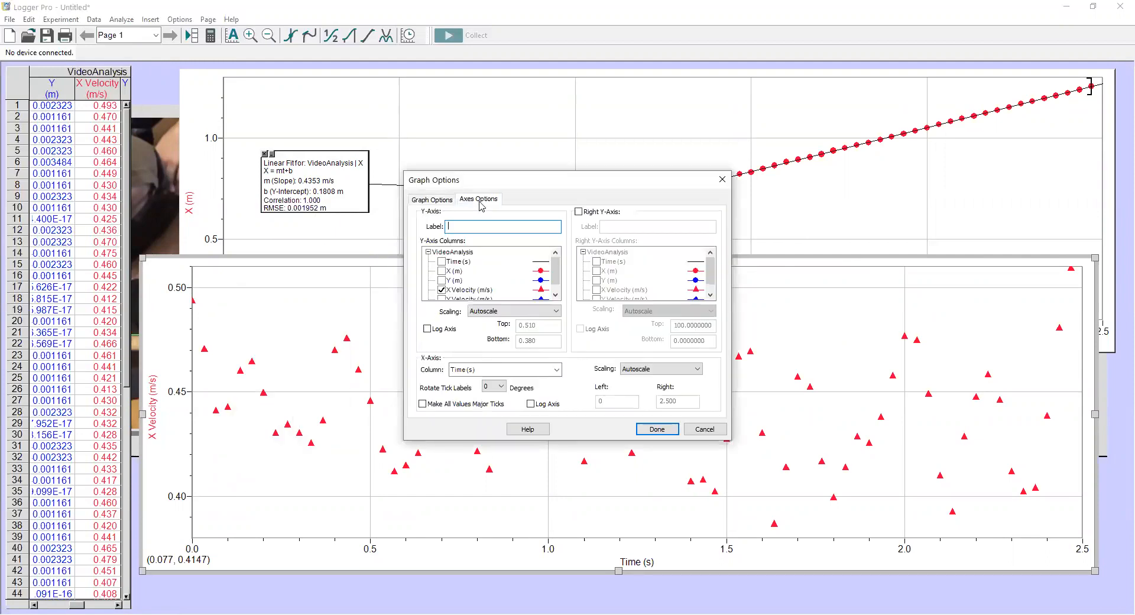
left_click(435, 199)
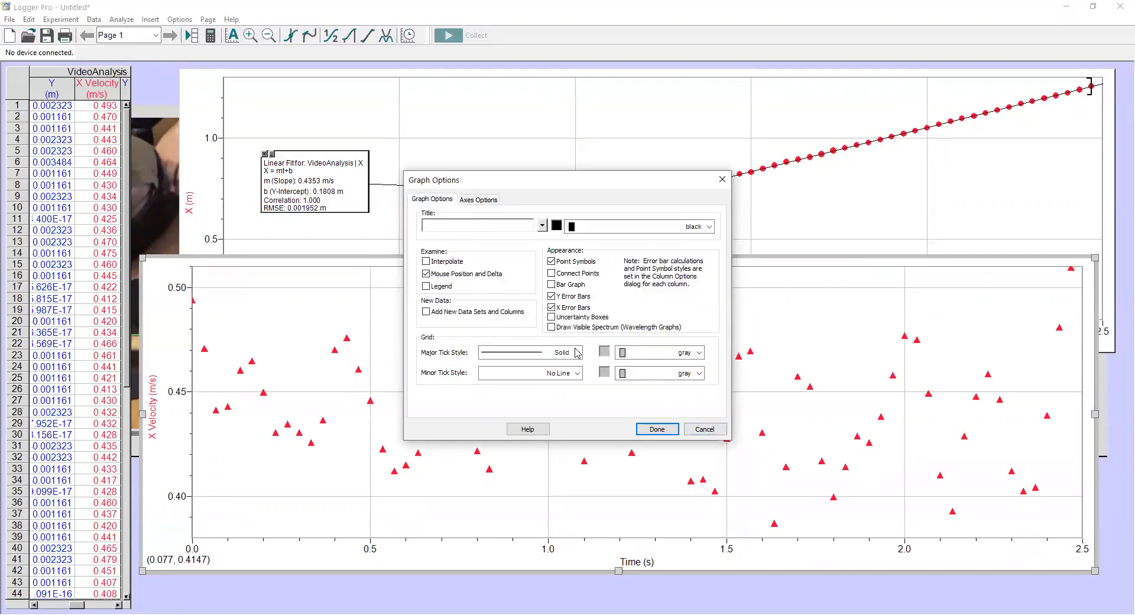
left_click(695, 431)
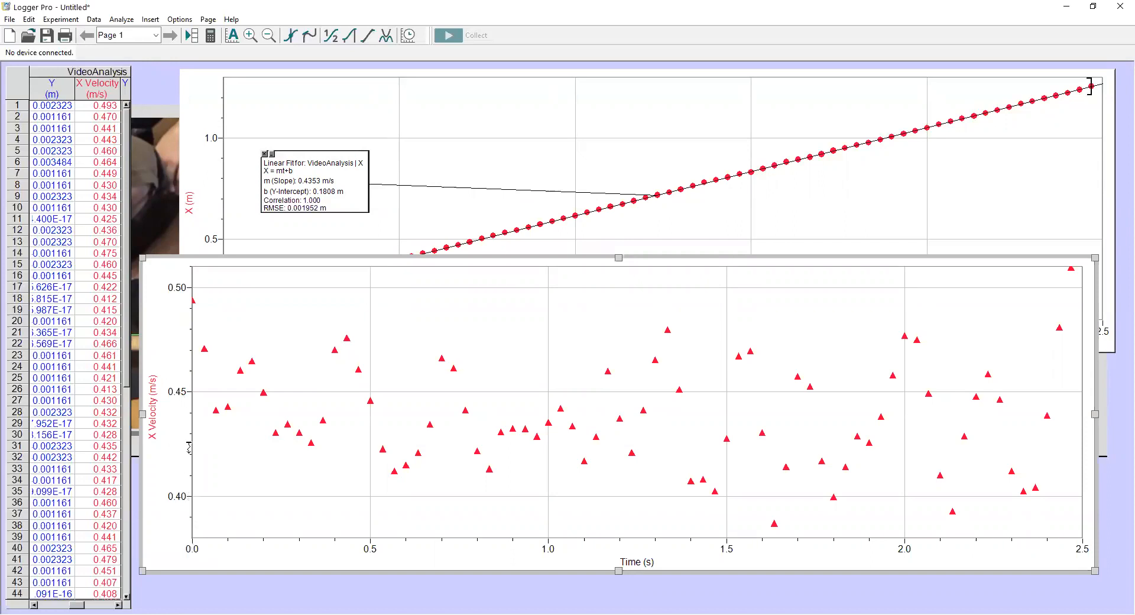
Set the velocity graph's vertical axis to run from 0 to 1 m/s.
left_click(179, 535)
type("0")
key("Return")
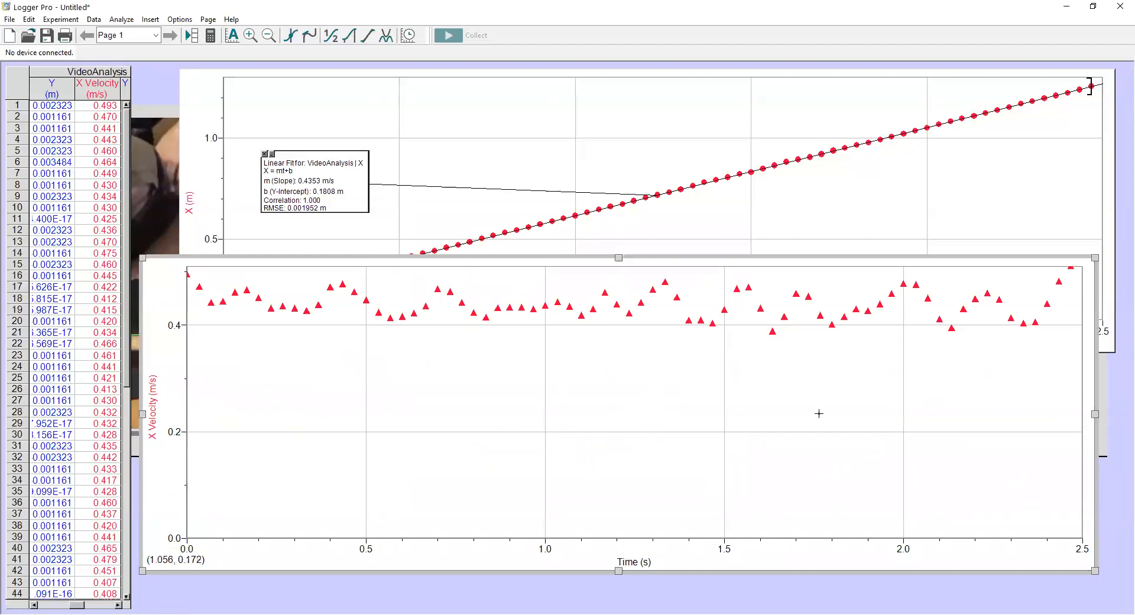
left_click(172, 275)
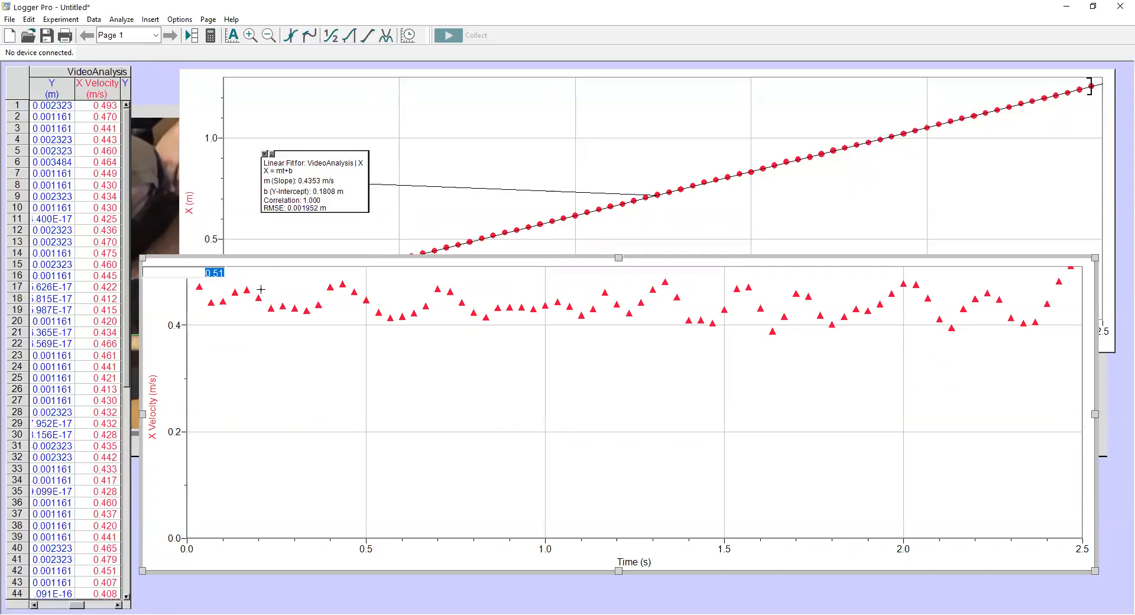
type("1")
key("Return")
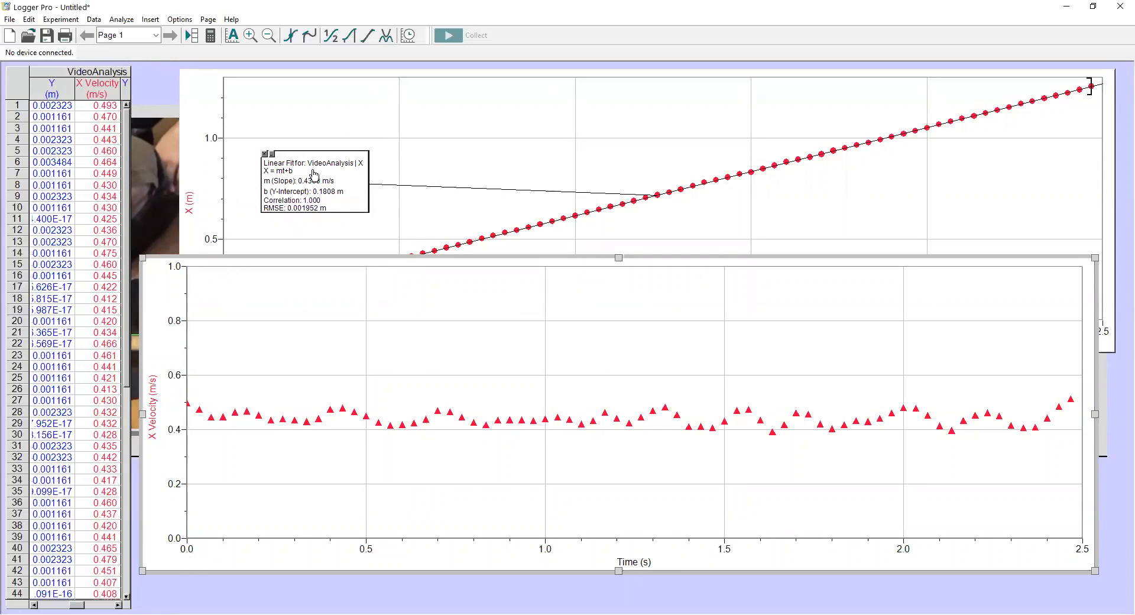
Compare the slope of the position graph's linear fit with the velocity-time graph, bringing each graph to the front in turn.
left_click(389, 77)
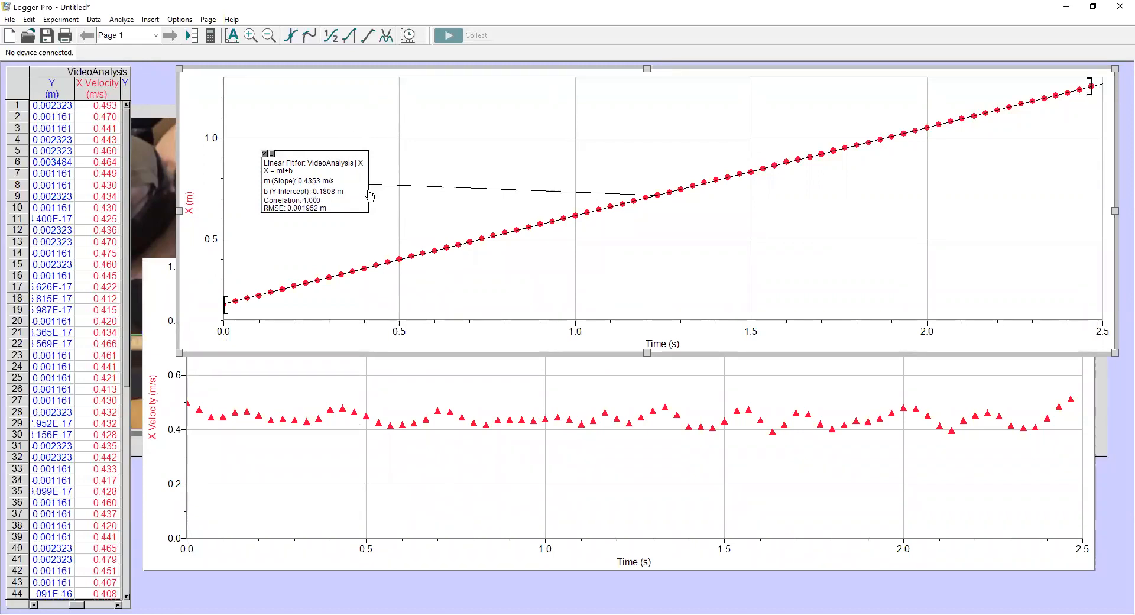
left_click(170, 473)
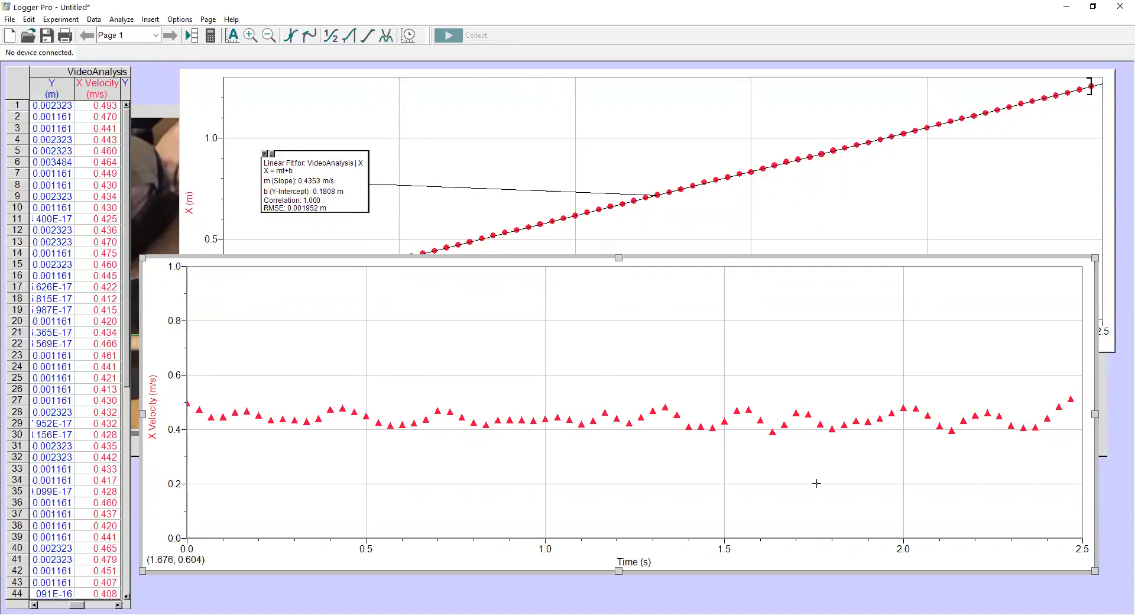
left_click(436, 76)
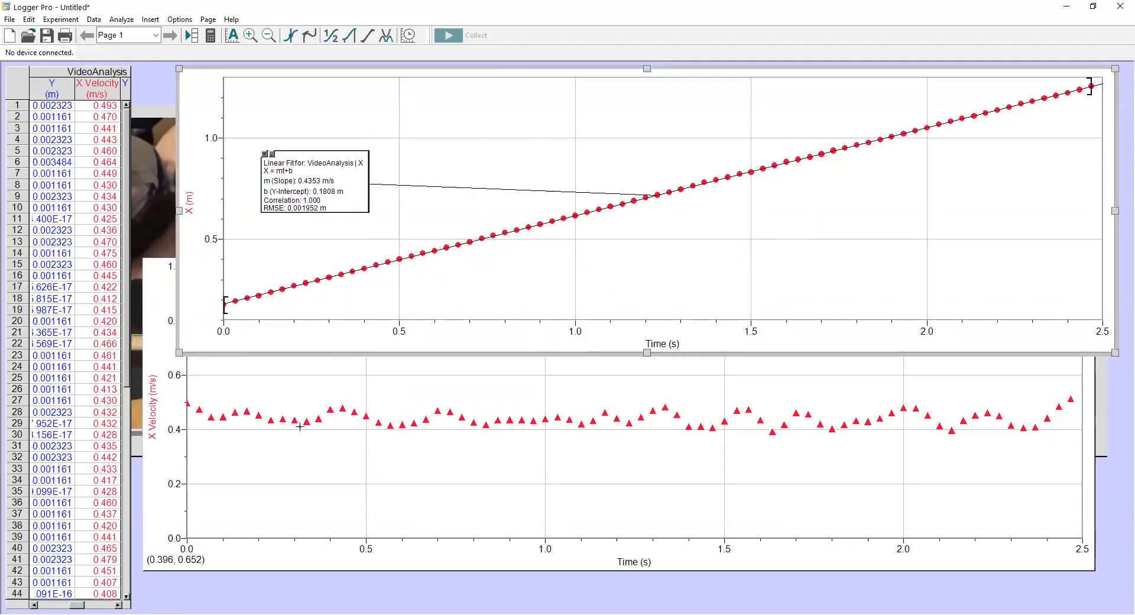
left_click(173, 511)
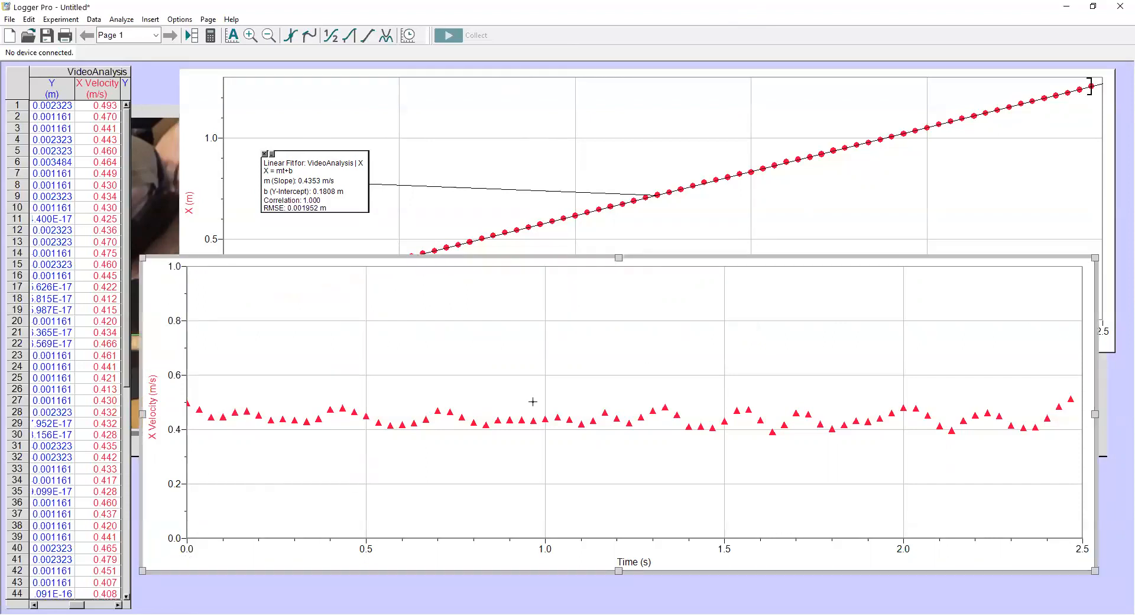